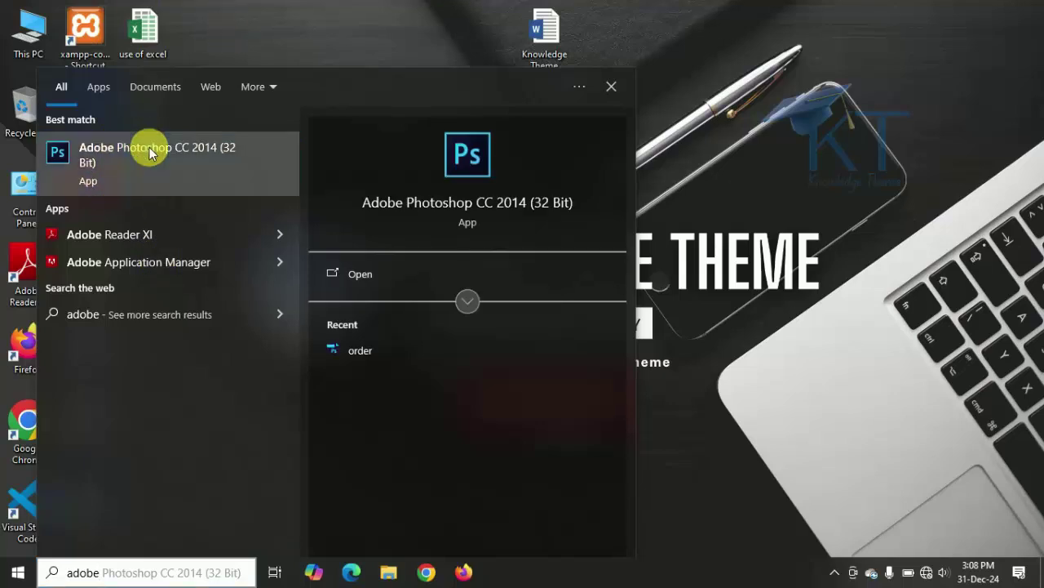
# Open Adobe Photoshop CC 2014 and start a new document named "image process".
pyautogui.click(149, 154)
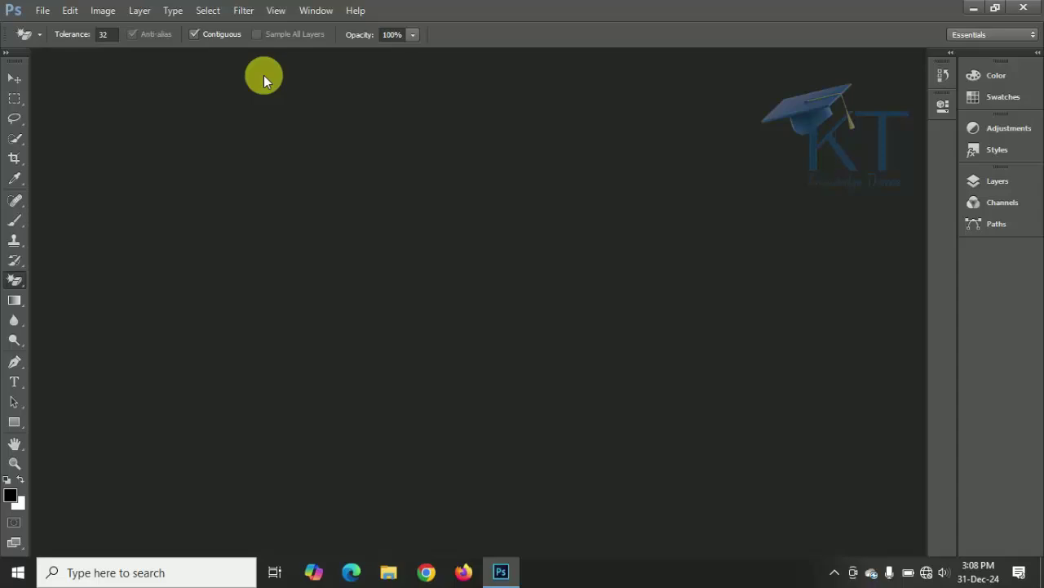
pyautogui.click(40, 10)
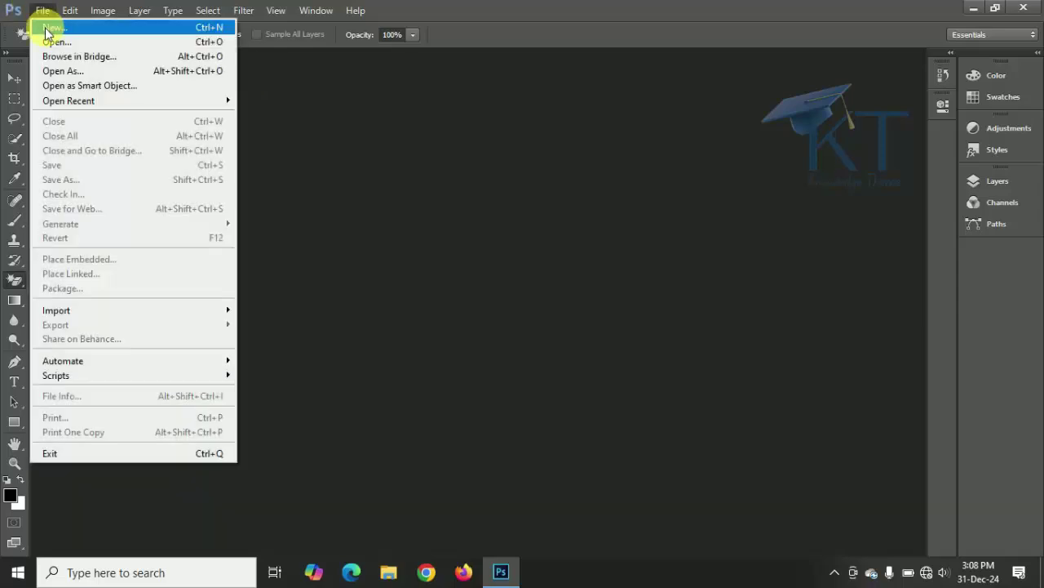
pyautogui.click(47, 33)
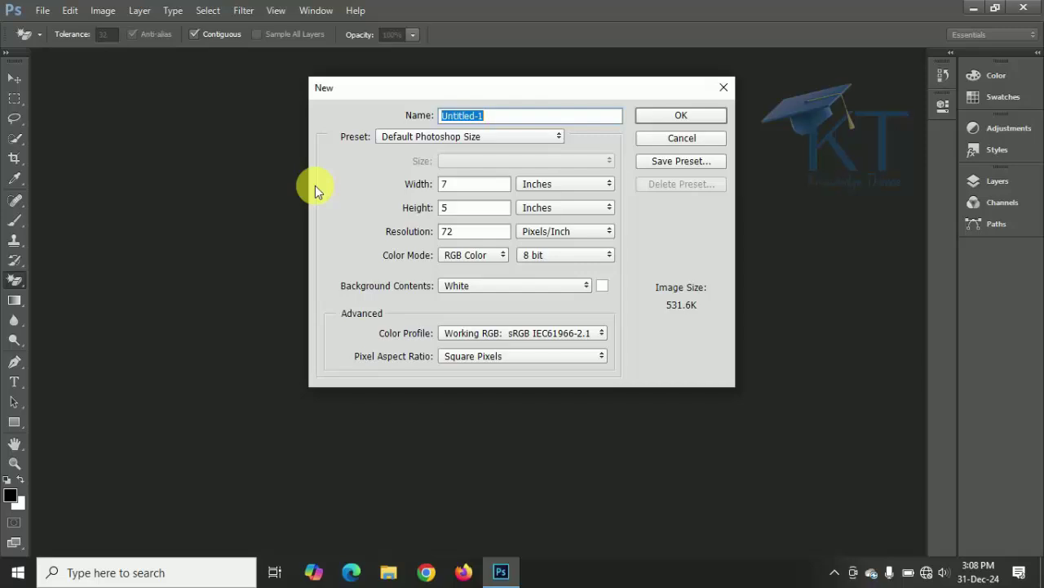
pyautogui.write('image process')
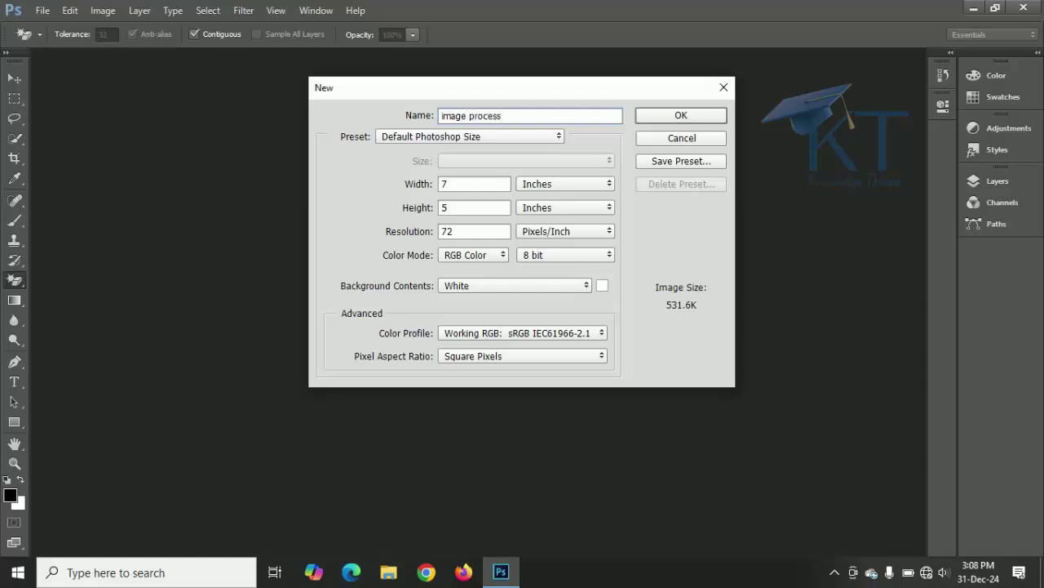
# Look through the document presets and choose Default Photoshop Size.
pyautogui.click(548, 138)
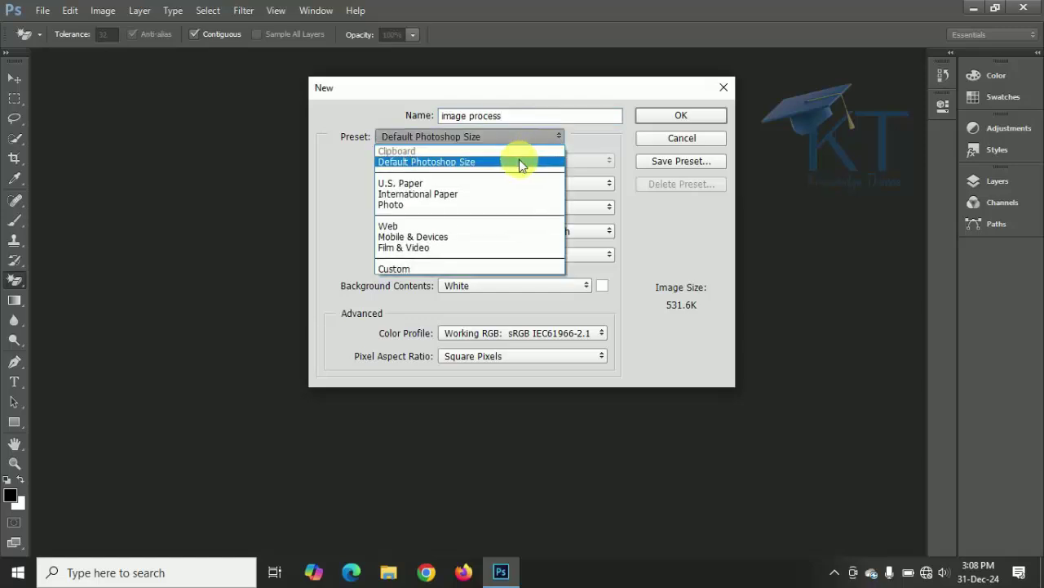
pyautogui.click(519, 161)
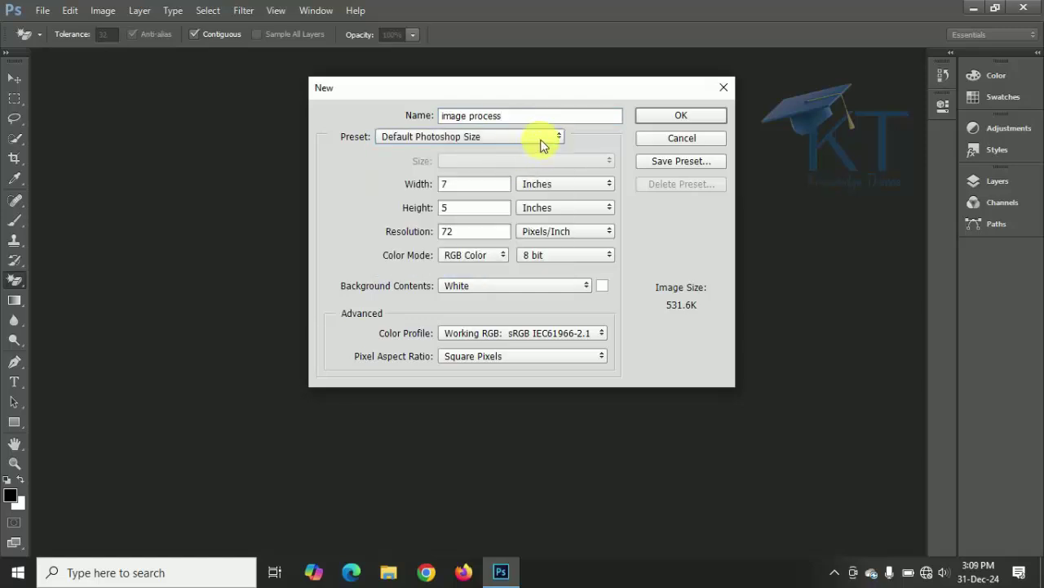
pyautogui.click(532, 137)
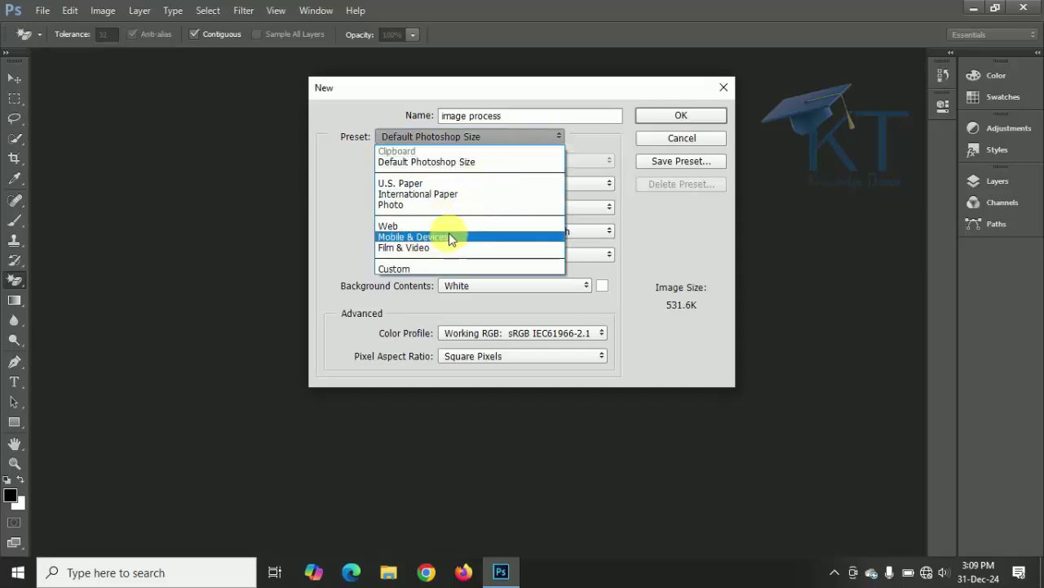
pyautogui.click(486, 163)
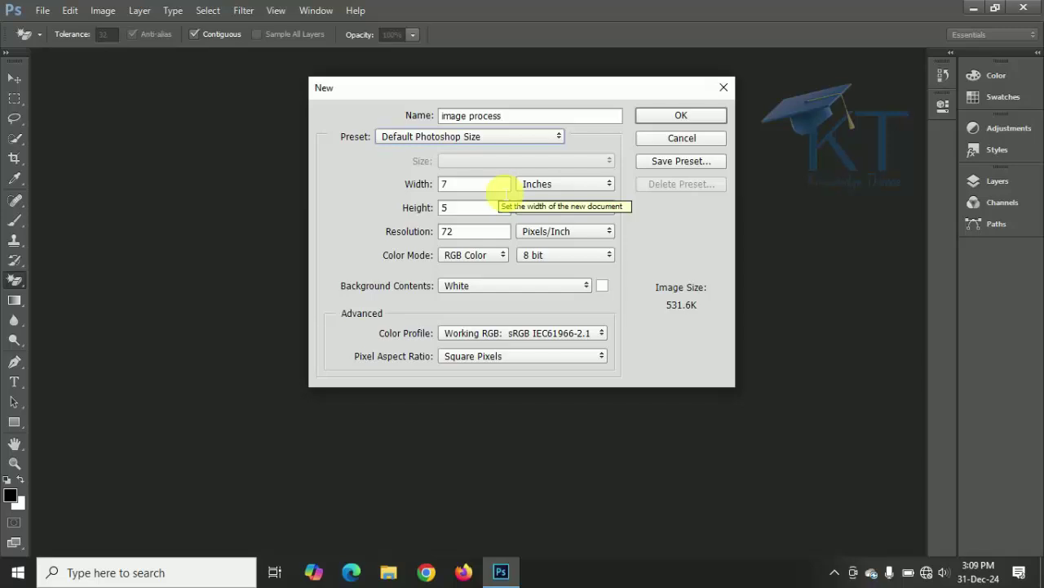
# Switch the document's width and height units to Pixels and back to Inches.
pyautogui.click(591, 183)
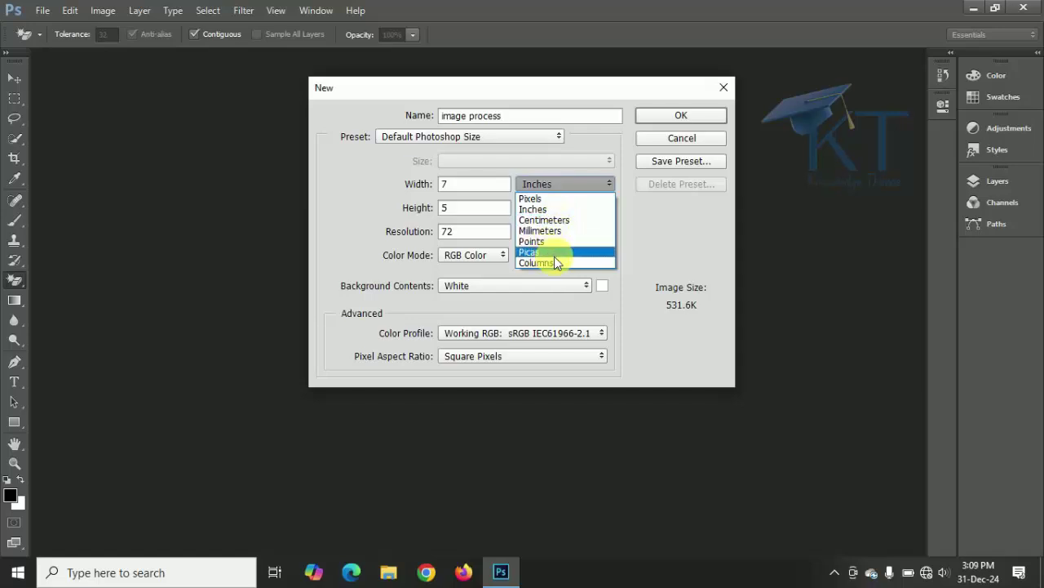
pyautogui.click(544, 202)
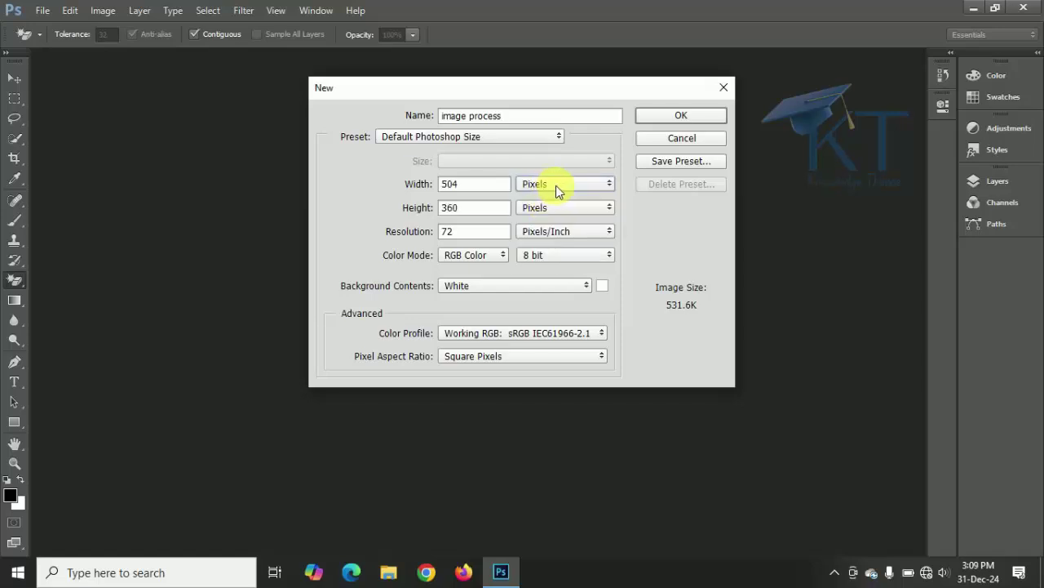
pyautogui.click(556, 185)
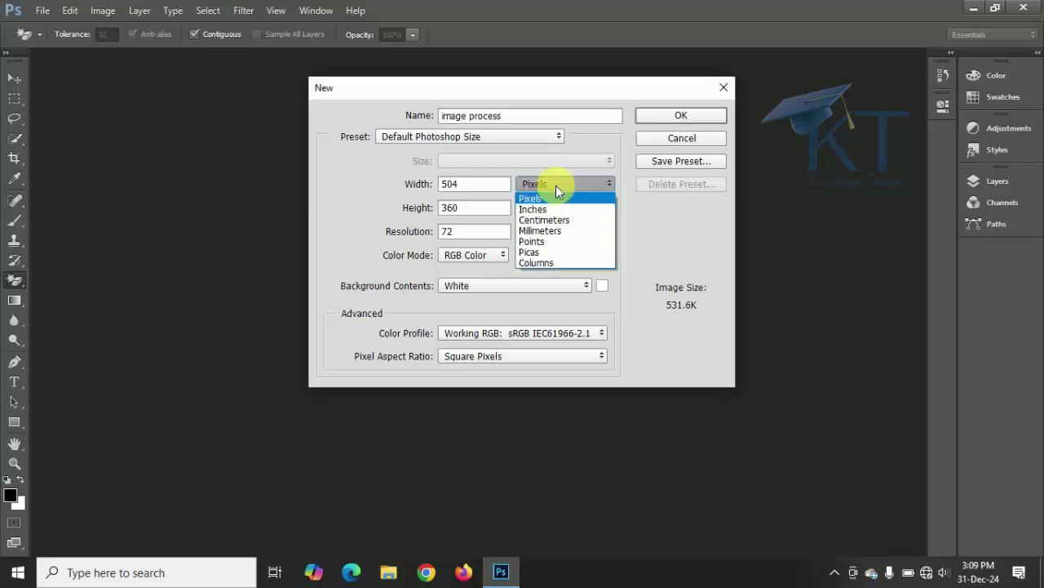
pyautogui.click(542, 210)
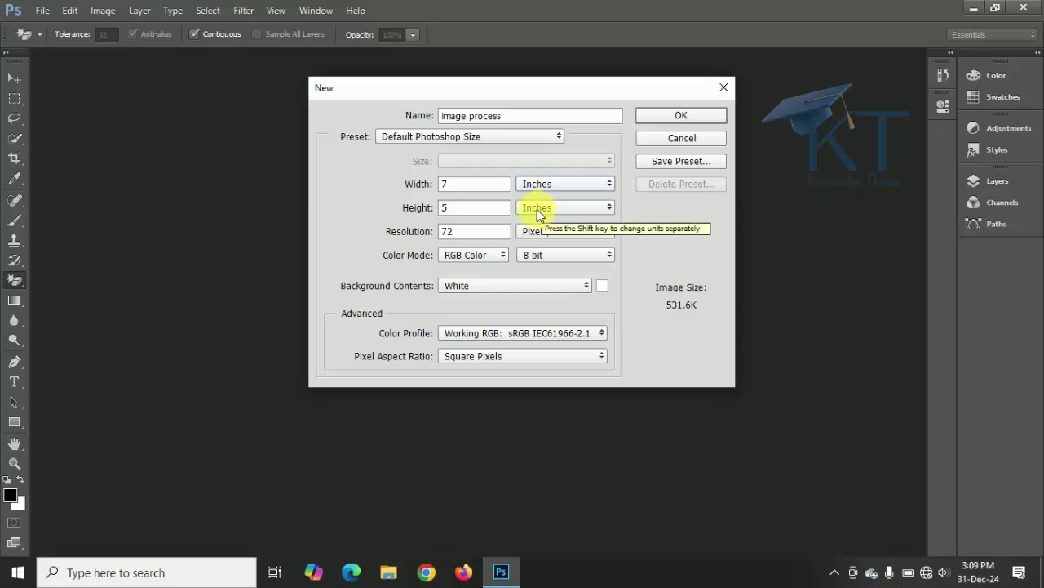
# Set the new document's width to 12 inches and its height to 13 inches.
pyautogui.click(476, 187)
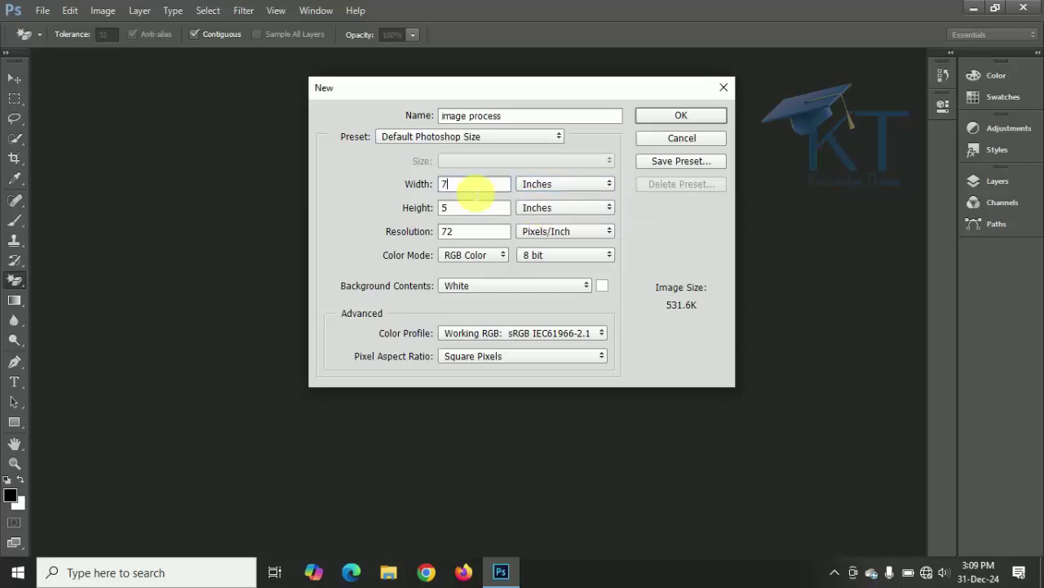
pyautogui.moveTo(476, 190); pyautogui.dragTo(412, 196)
pyautogui.write('1')
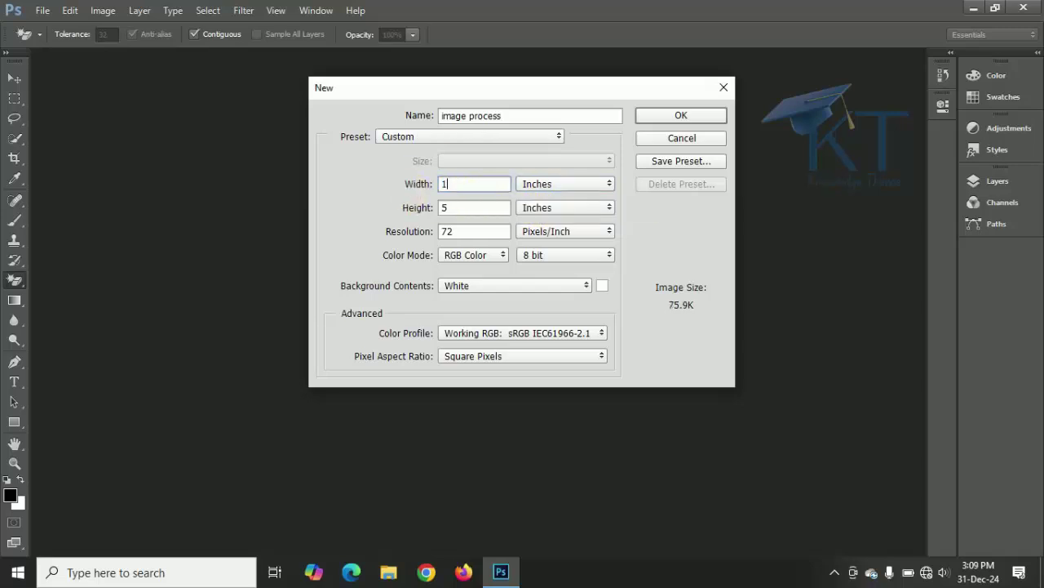
pyautogui.write('2')
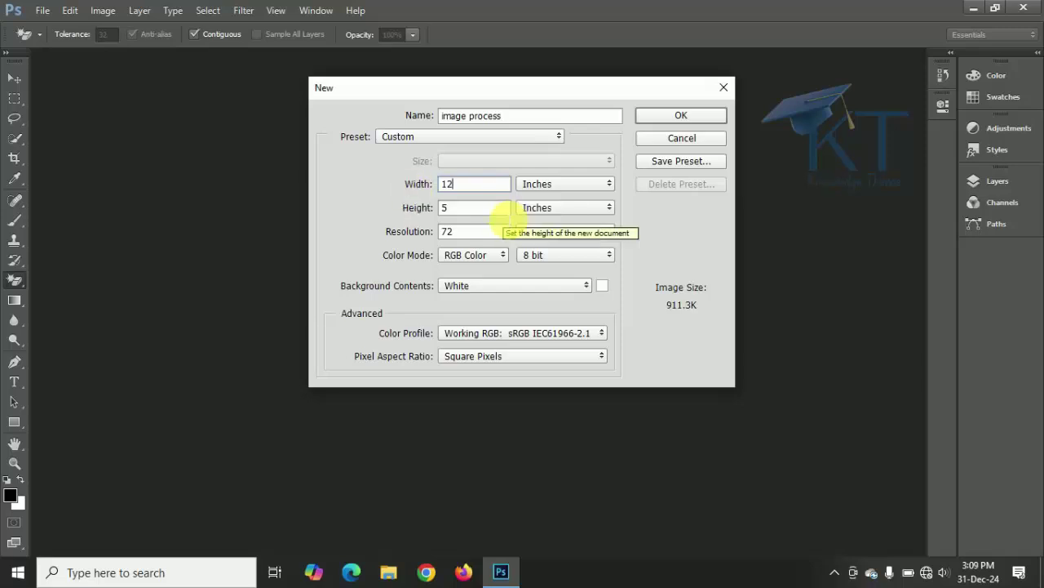
pyautogui.moveTo(472, 215); pyautogui.dragTo(403, 205)
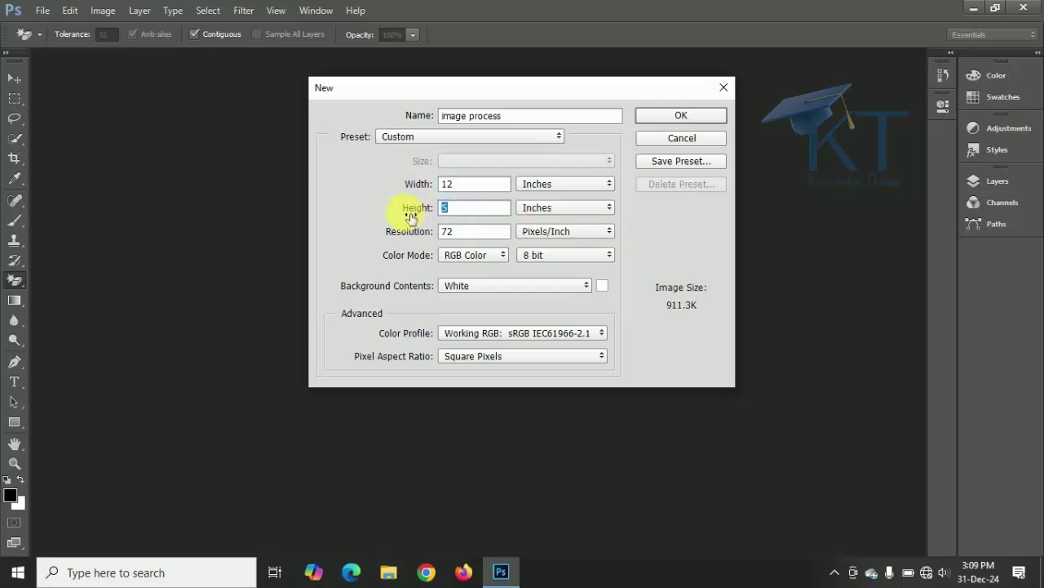
pyautogui.write('1')
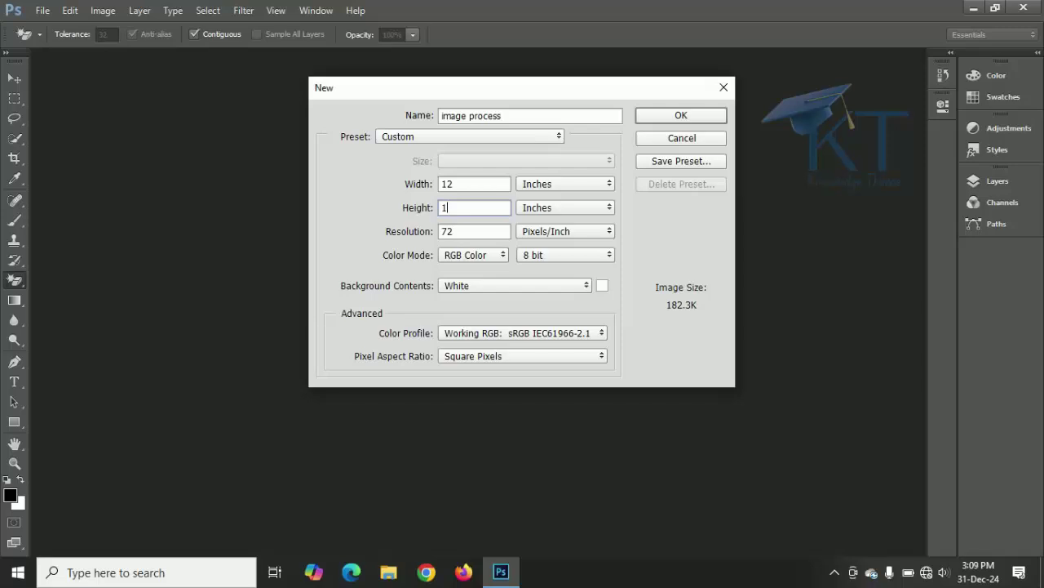
pyautogui.write('3')
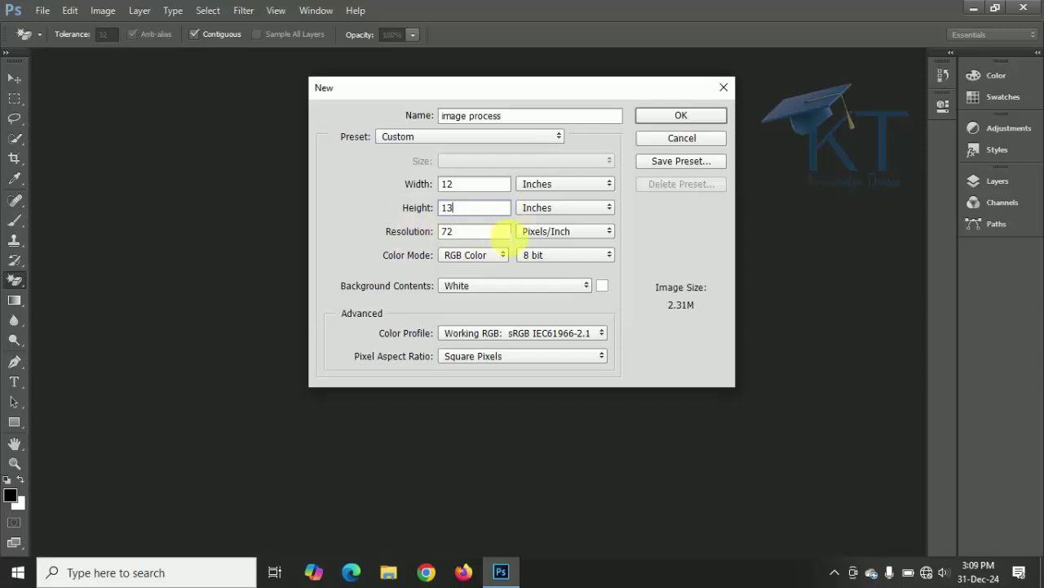
# Set the colour depth to 16 bit with White background contents and create the document.
pyautogui.click(498, 233)
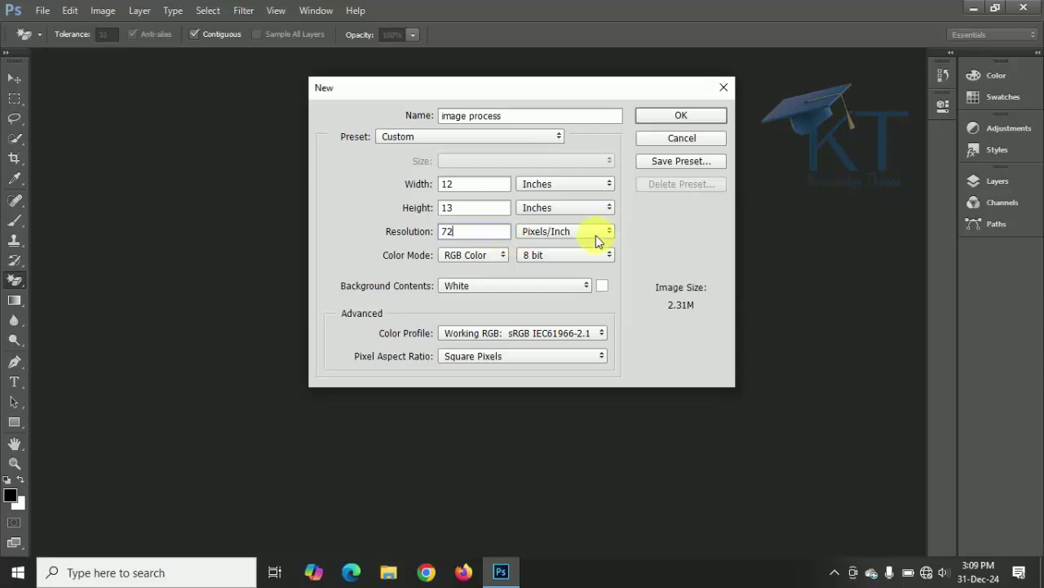
pyautogui.click(539, 255)
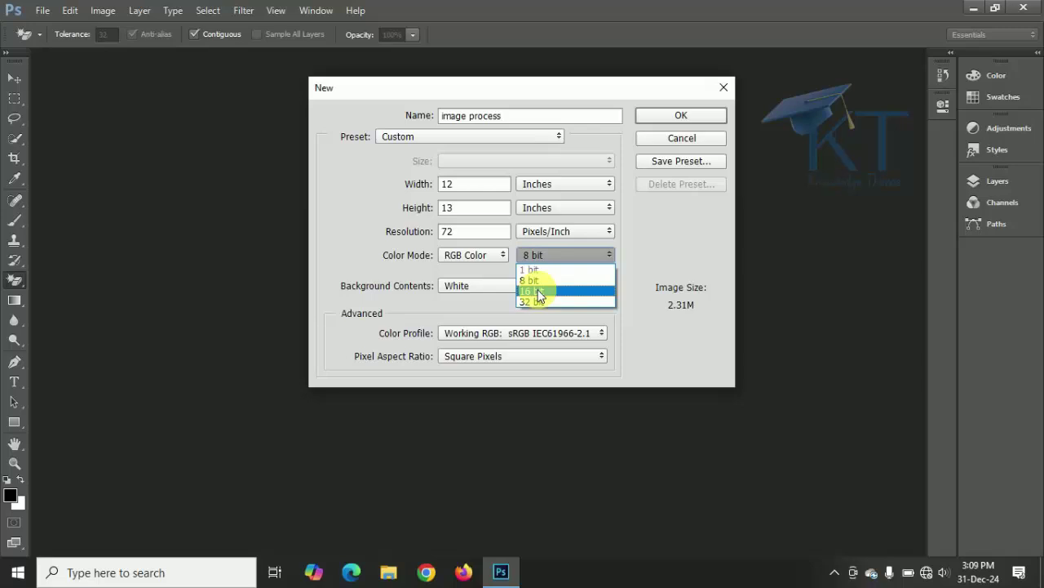
pyautogui.click(538, 291)
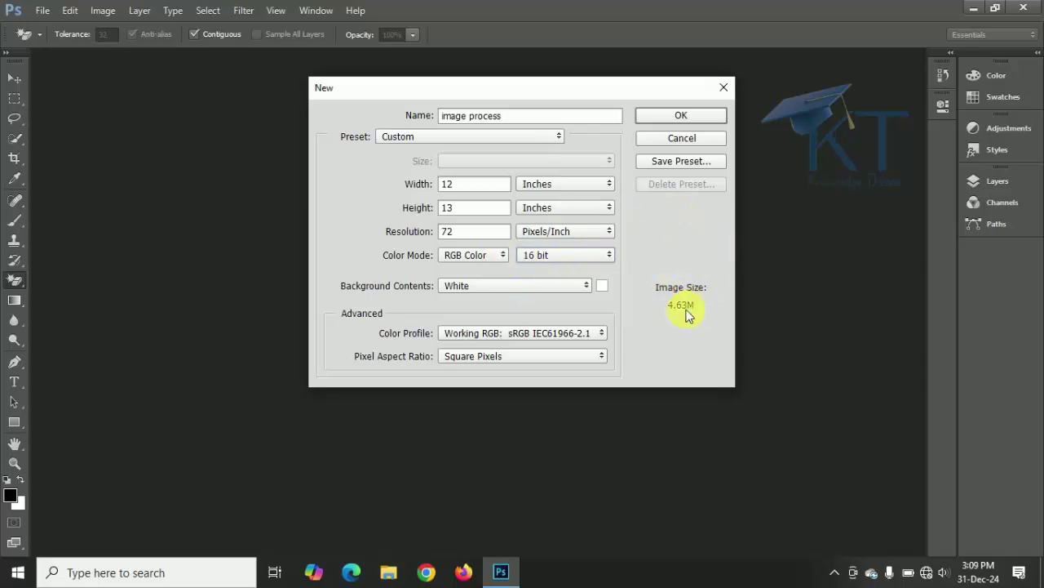
pyautogui.click(541, 284)
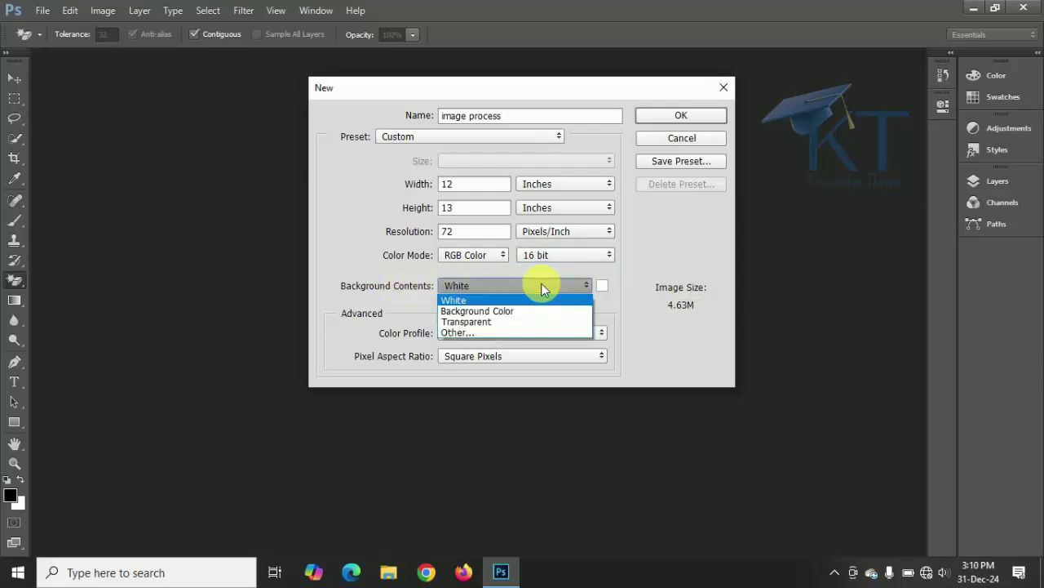
pyautogui.click(455, 302)
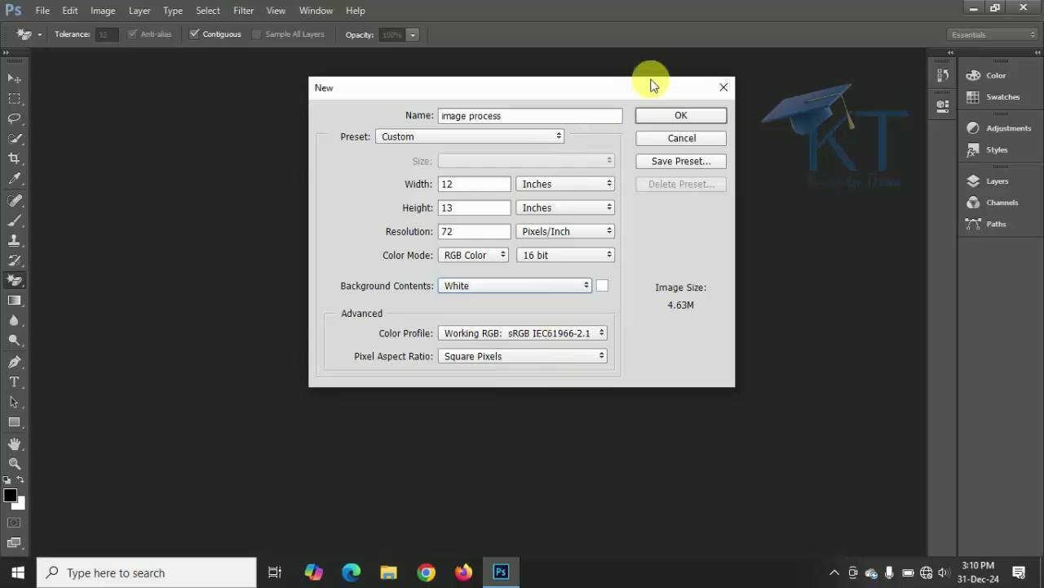
pyautogui.click(675, 116)
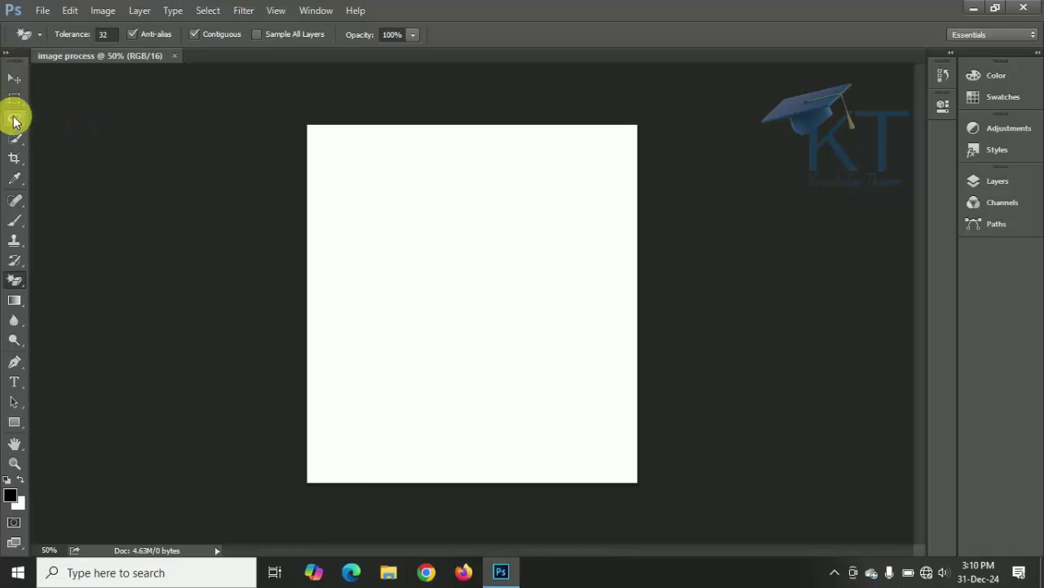
# Add a text box across the upper part of the canvas reading "KNOWLEDGE THEME" and set its text size to 60 pt.
pyautogui.click(21, 385)
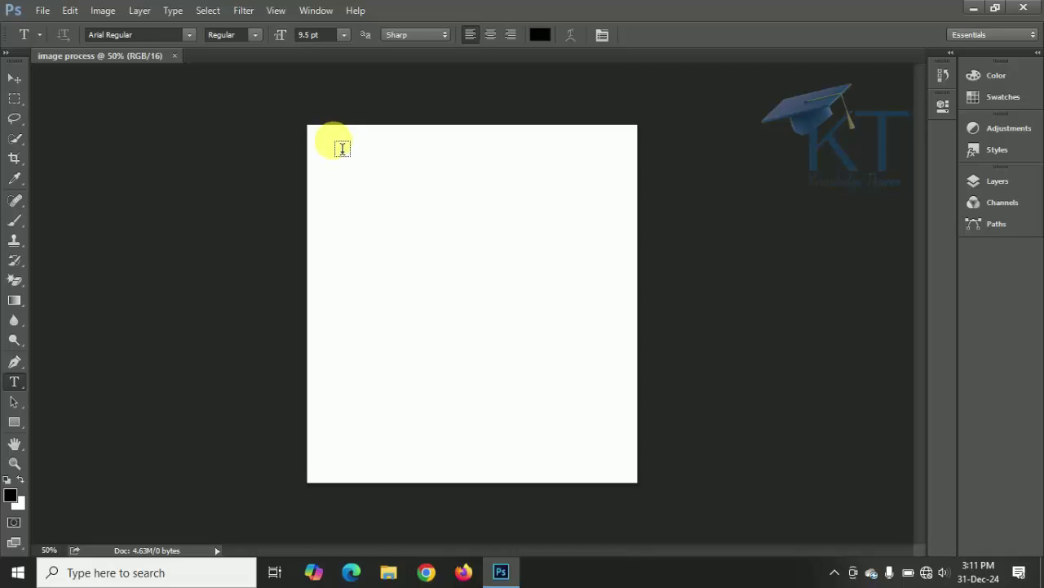
pyautogui.moveTo(343, 148); pyautogui.dragTo(625, 219)
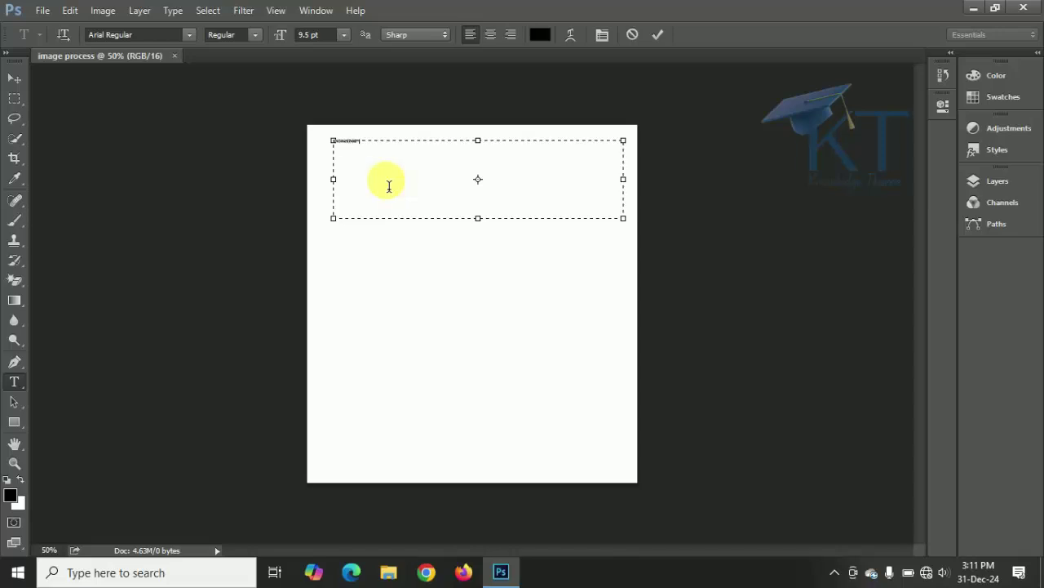
pyautogui.hotkey('ctrl', 'a')
pyautogui.click(343, 34)
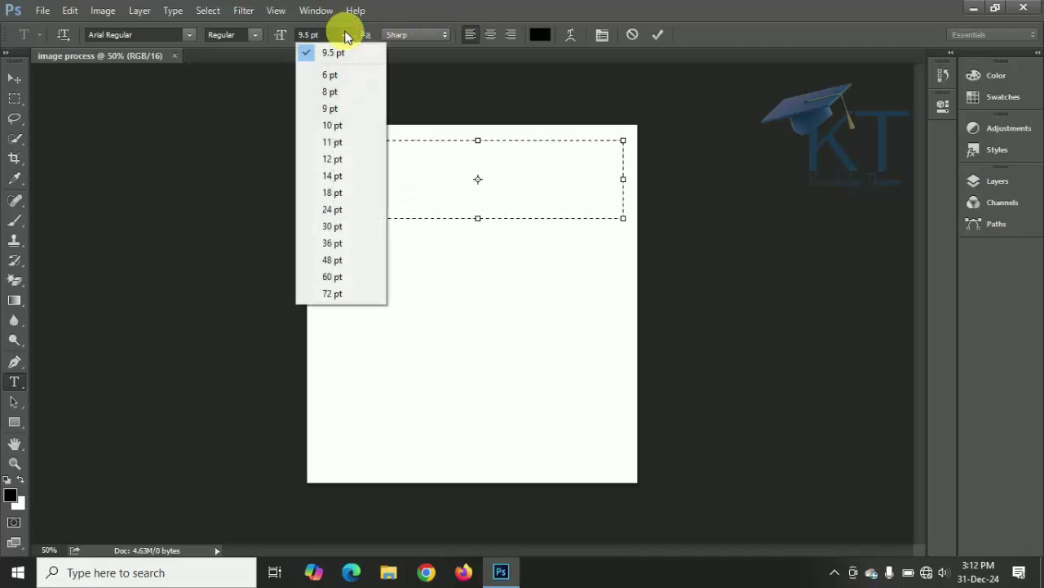
pyautogui.click(342, 260)
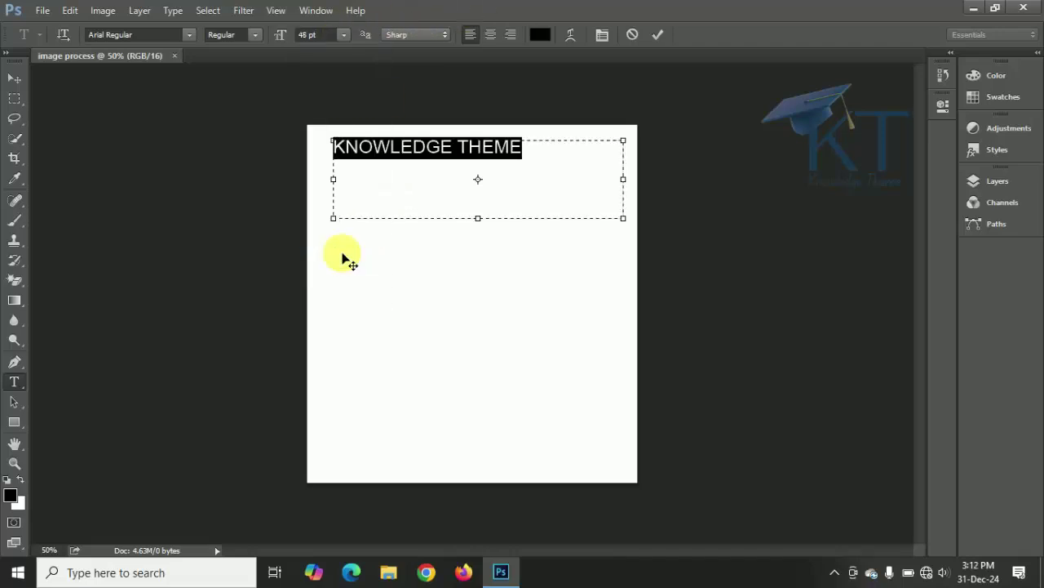
pyautogui.click(343, 35)
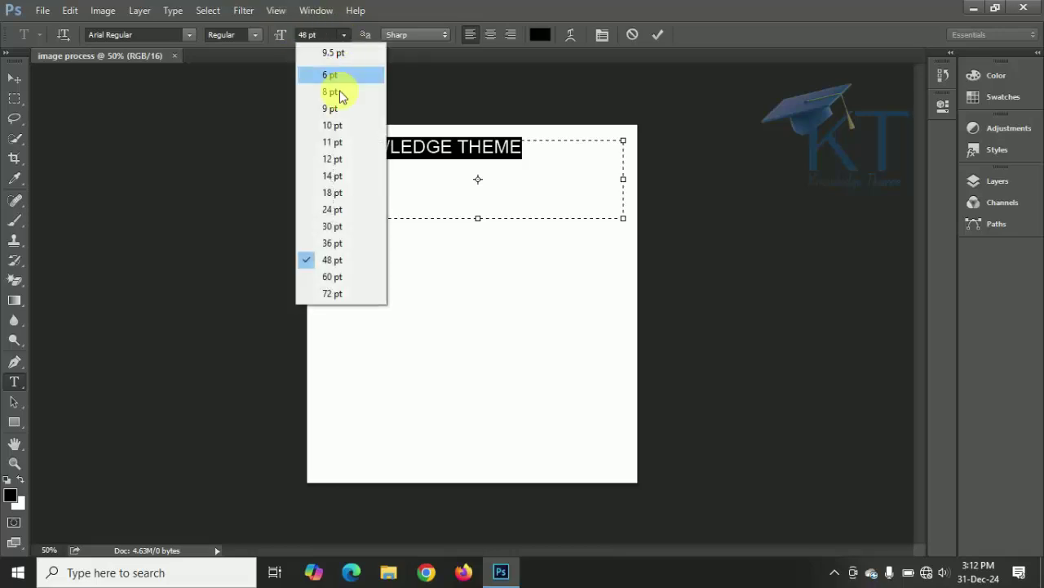
pyautogui.click(343, 275)
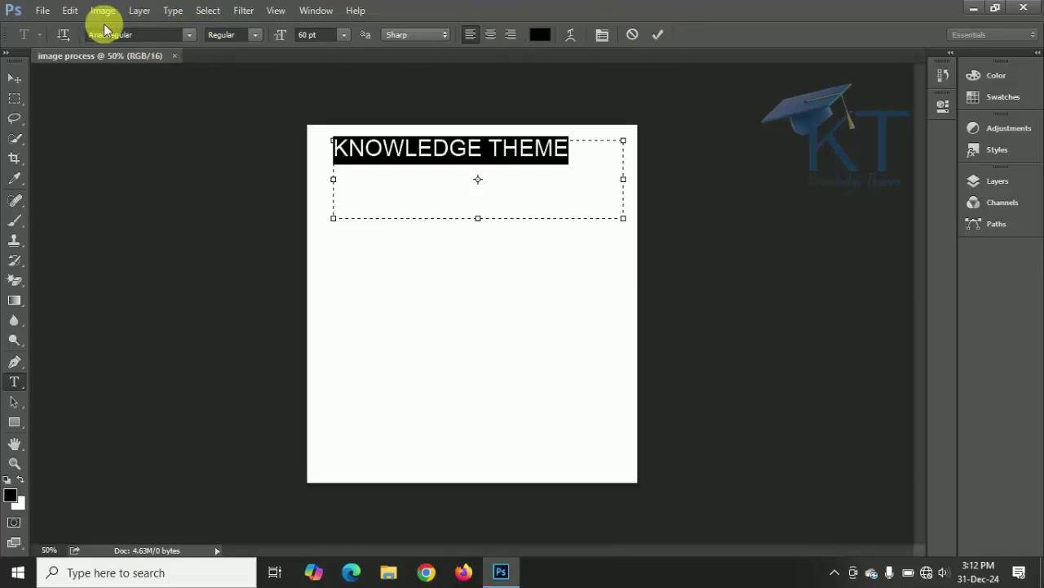
# Set the font of the "KNOWLEDGE THEME" text to Algerian Regular.
pyautogui.click(187, 36)
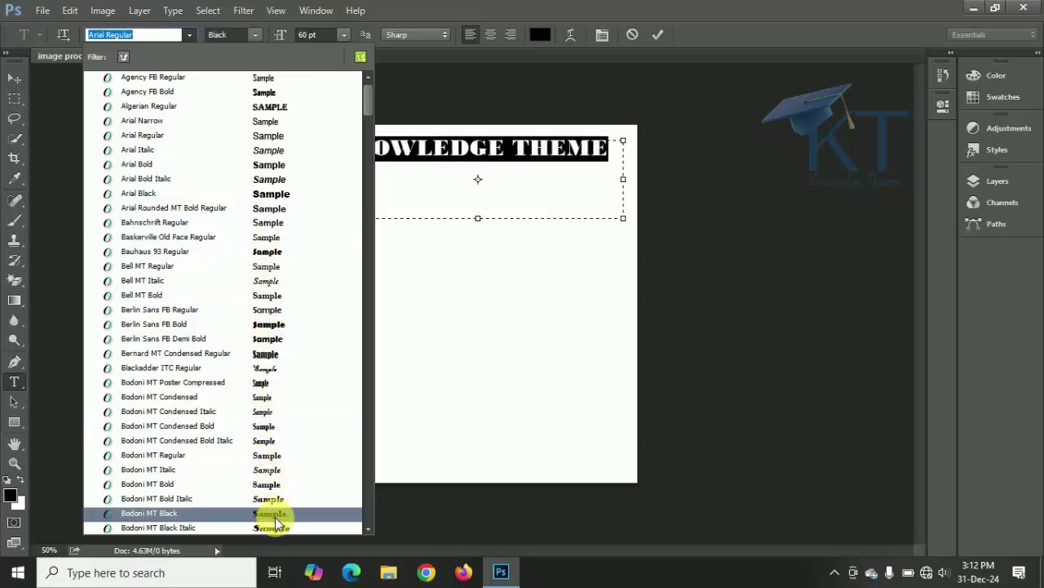
pyautogui.press('Escape')
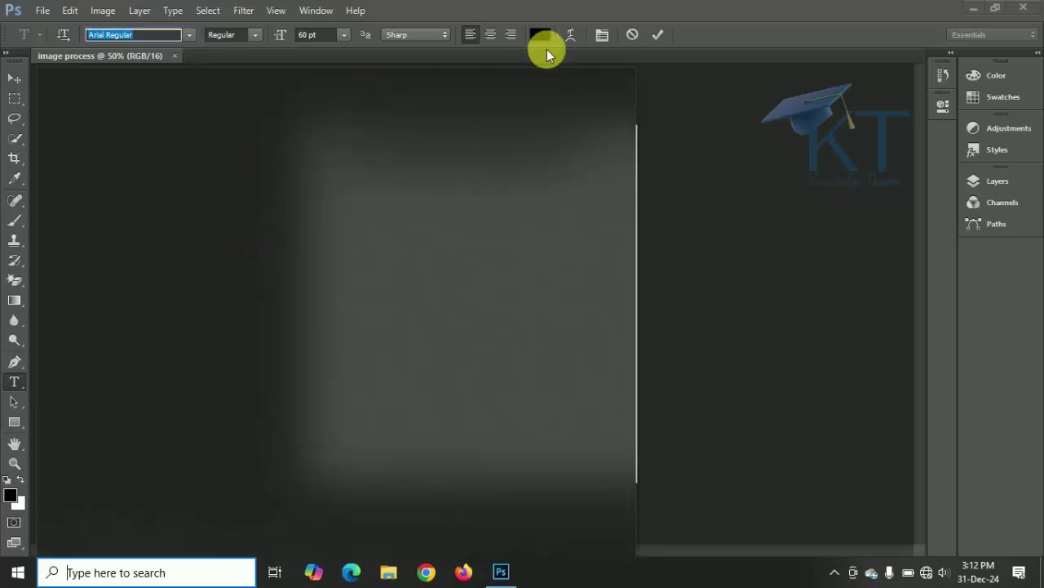
pyautogui.click(749, 12)
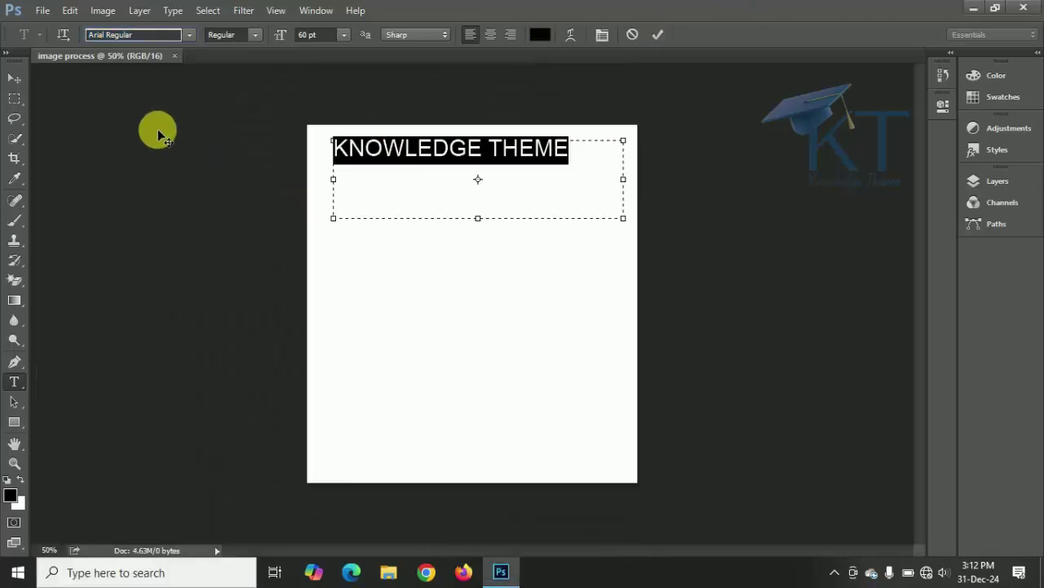
pyautogui.click(188, 36)
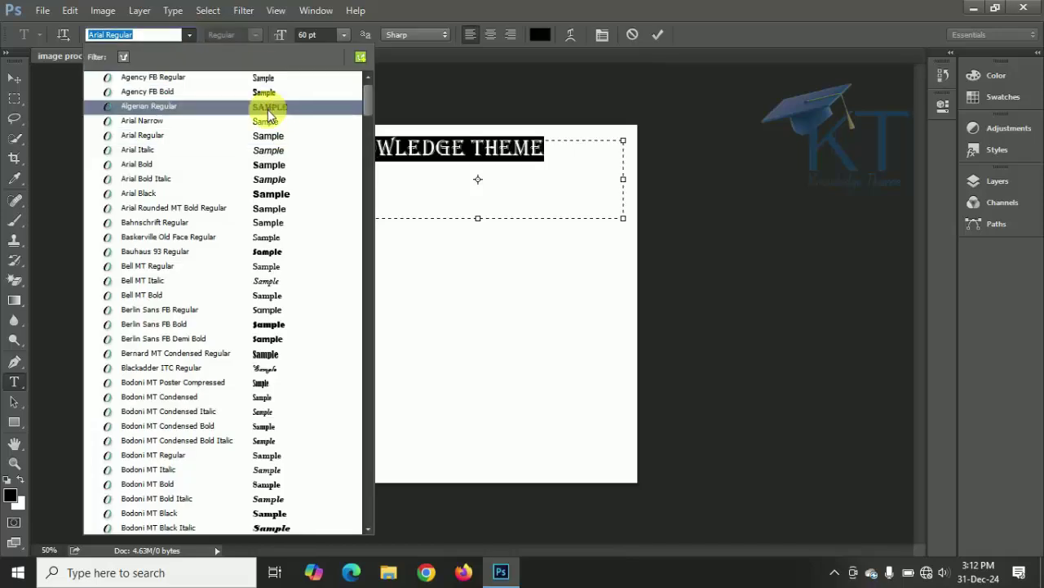
pyautogui.click(268, 109)
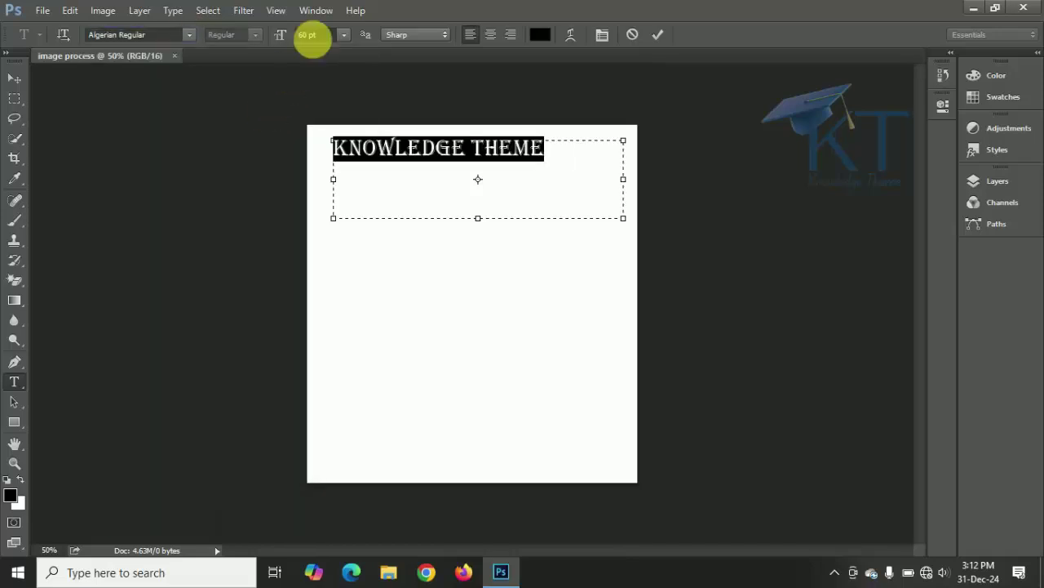
# Set the "KNOWLEDGE THEME" text's anti-aliasing to Strong and centre-align it in its text box.
pyautogui.click(422, 36)
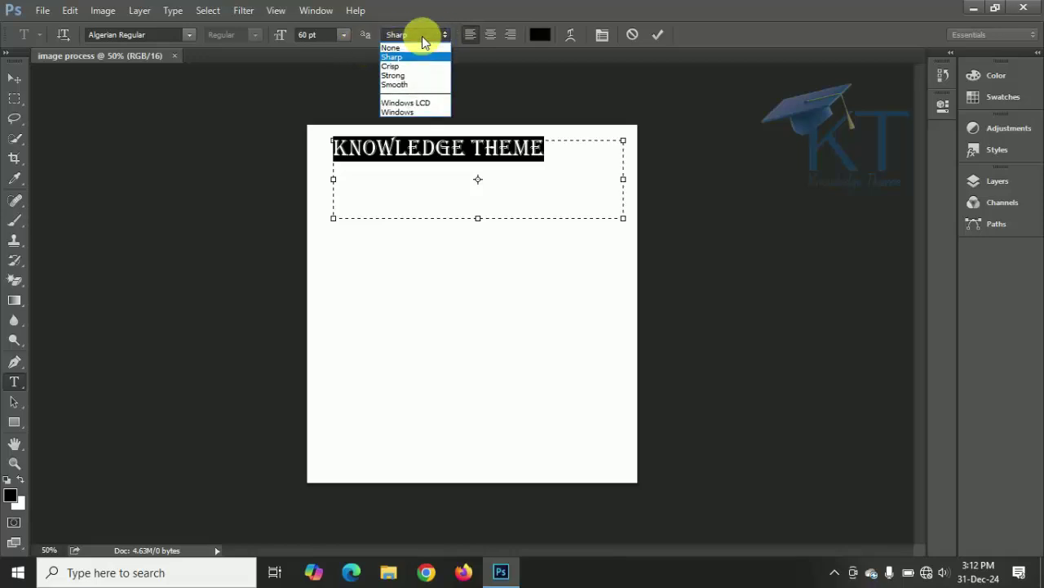
pyautogui.click(403, 84)
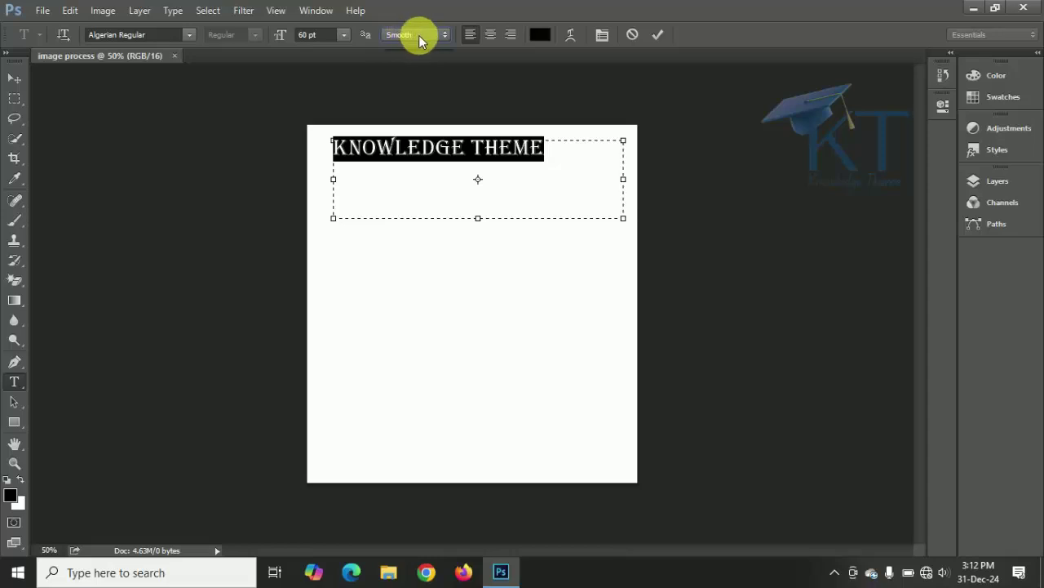
pyautogui.click(418, 35)
pyautogui.click(405, 77)
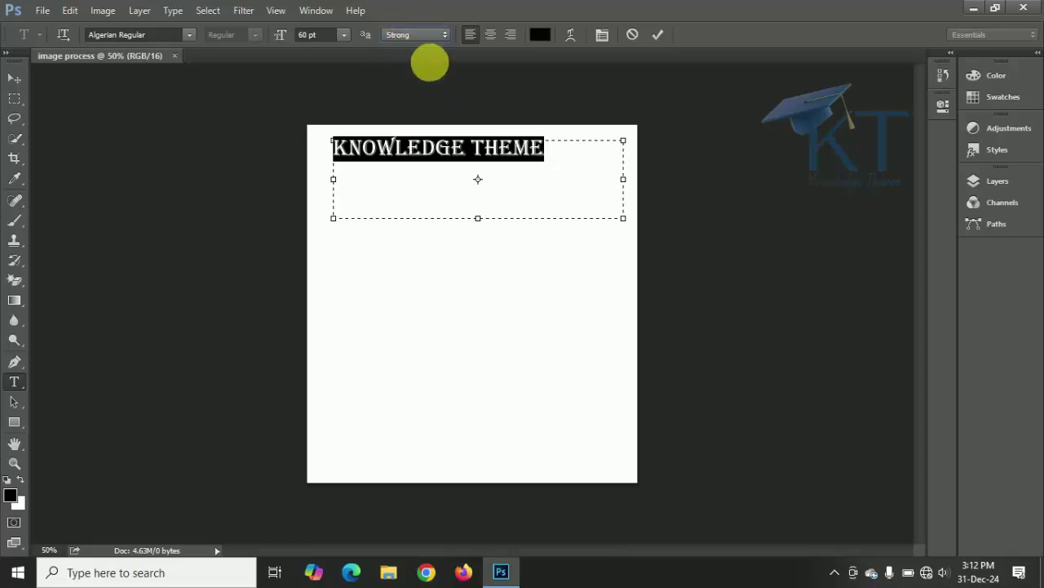
pyautogui.click(490, 41)
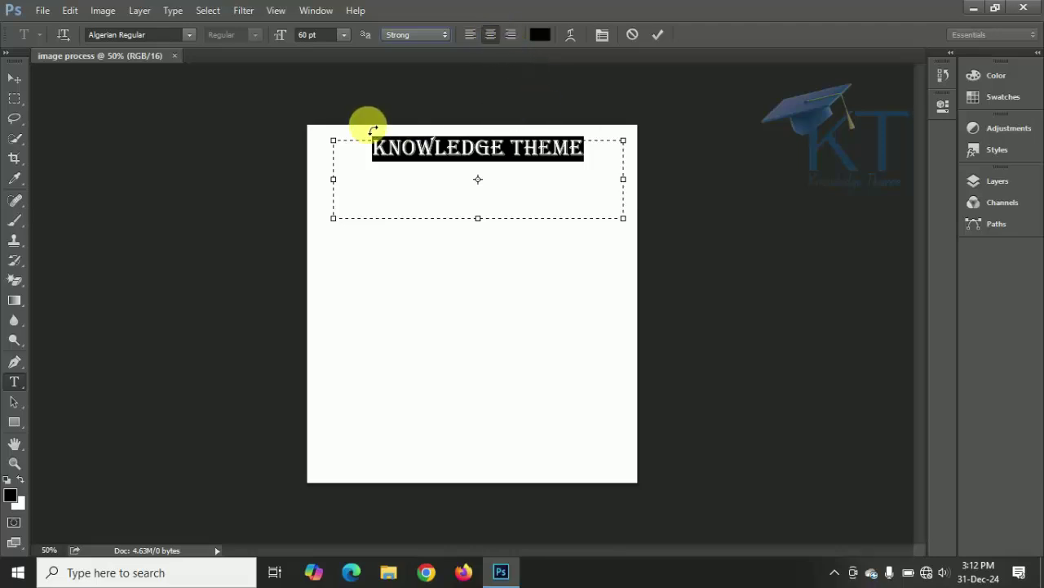
# Set the "KNOWLEDGE THEME" text size to 75 pt.
pyautogui.click(309, 39)
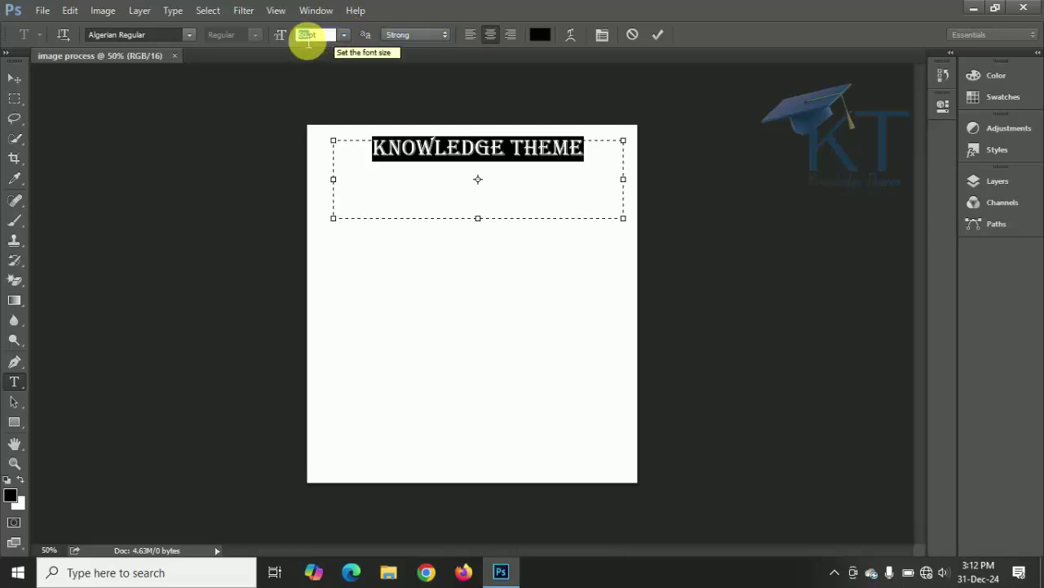
pyautogui.write('75')
pyautogui.press('Return')
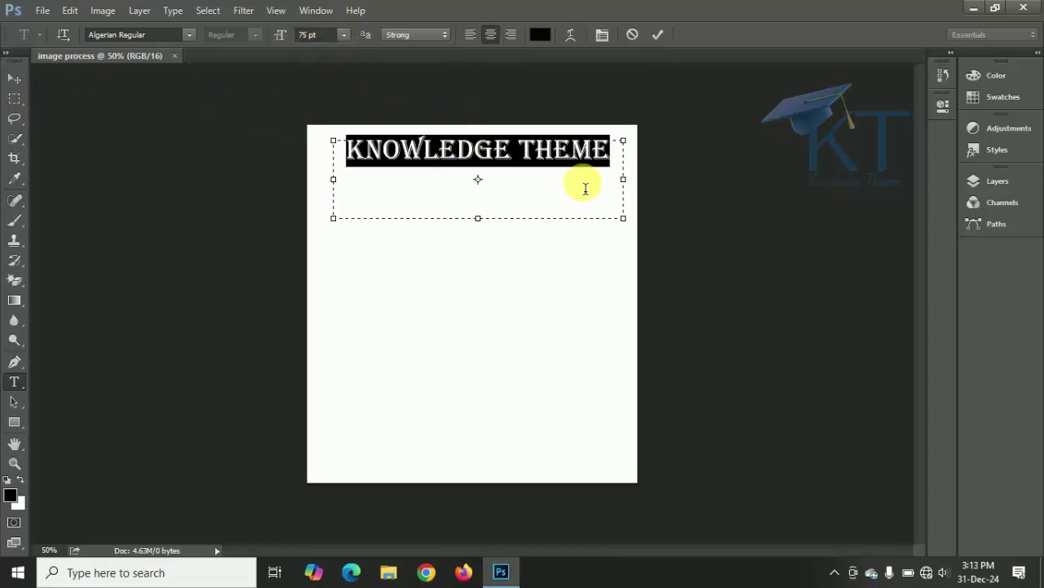
# Colour the "KNOWLEDGE THEME" text blue (#1b8ce3) and commit the text edit.
pyautogui.click(543, 37)
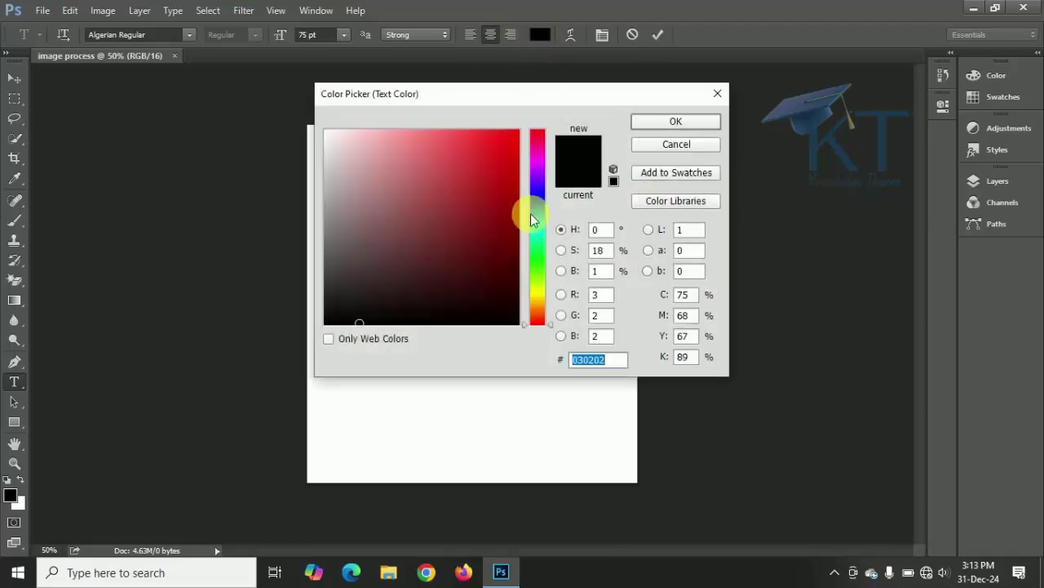
pyautogui.click(543, 244)
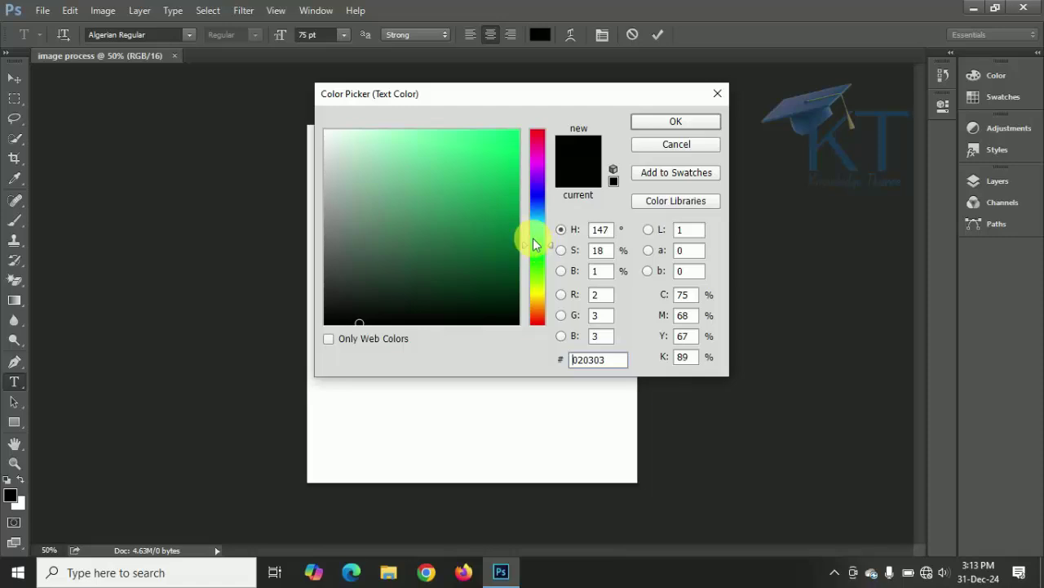
pyautogui.moveTo(537, 224)
pyautogui.mouseDown()
pyautogui.moveTo(540, 204)
pyautogui.moveTo(540, 219)
pyautogui.mouseUp()
pyautogui.moveTo(501, 163)
pyautogui.mouseDown()
pyautogui.moveTo(482, 155)
pyautogui.moveTo(497, 152)
pyautogui.mouseUp()
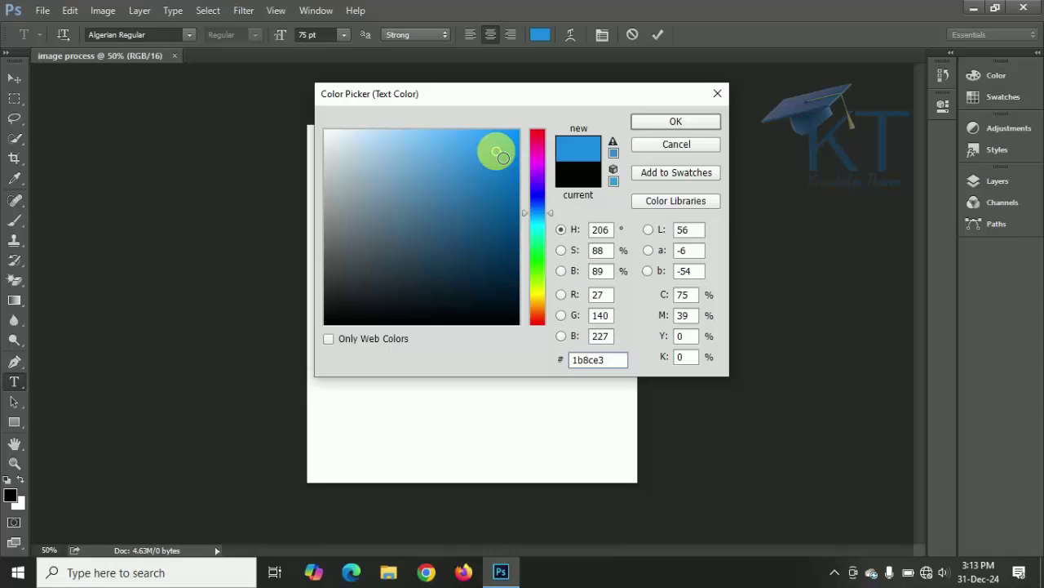
pyautogui.click(684, 124)
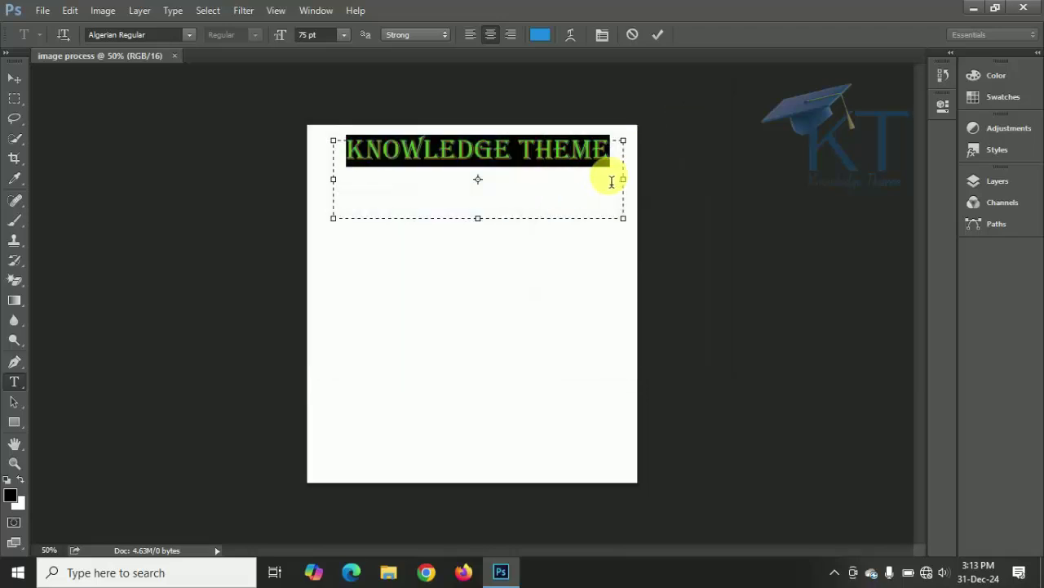
pyautogui.click(614, 170)
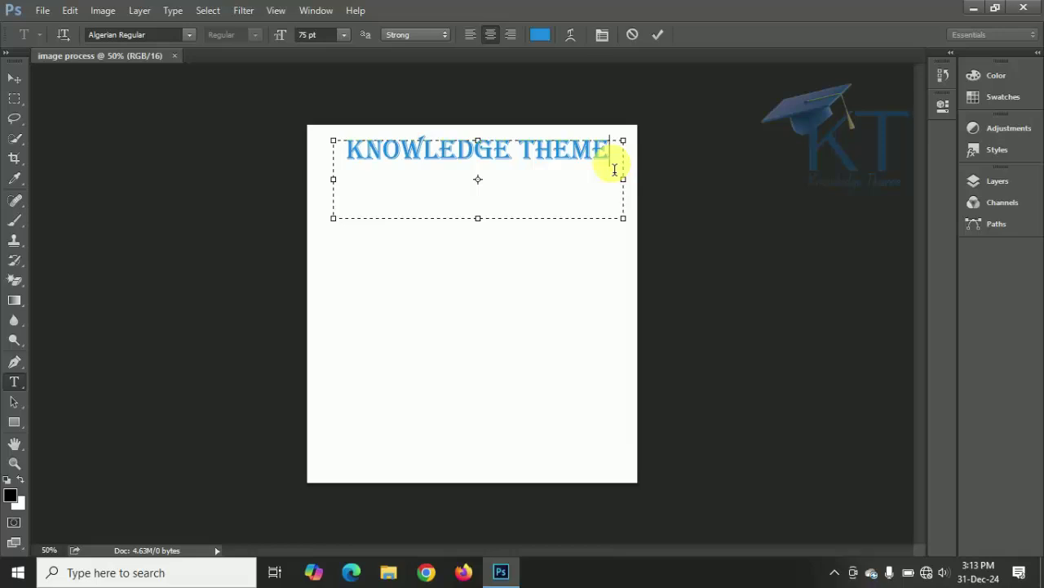
pyautogui.click(19, 77)
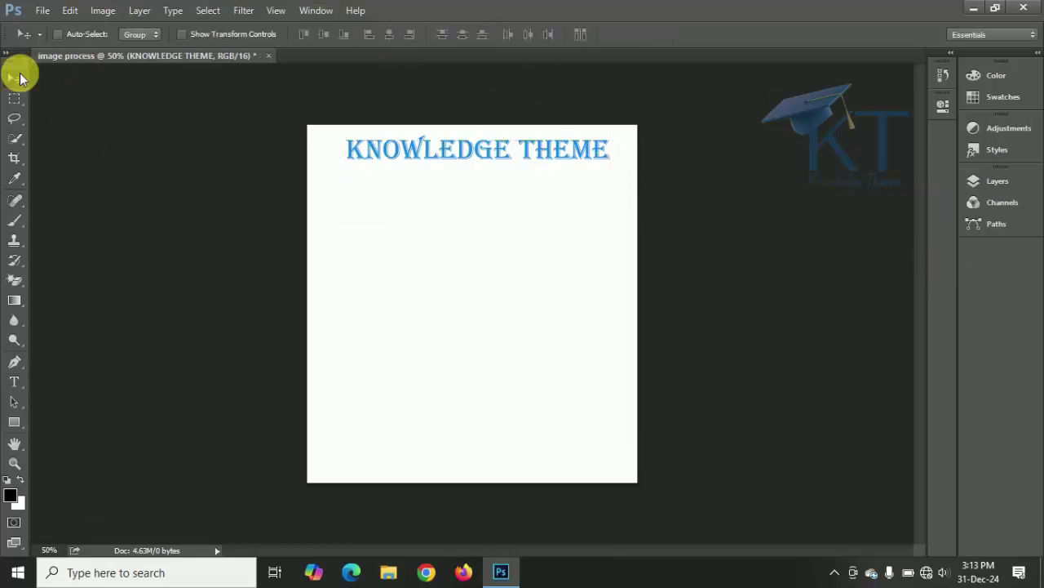
pyautogui.click(16, 403)
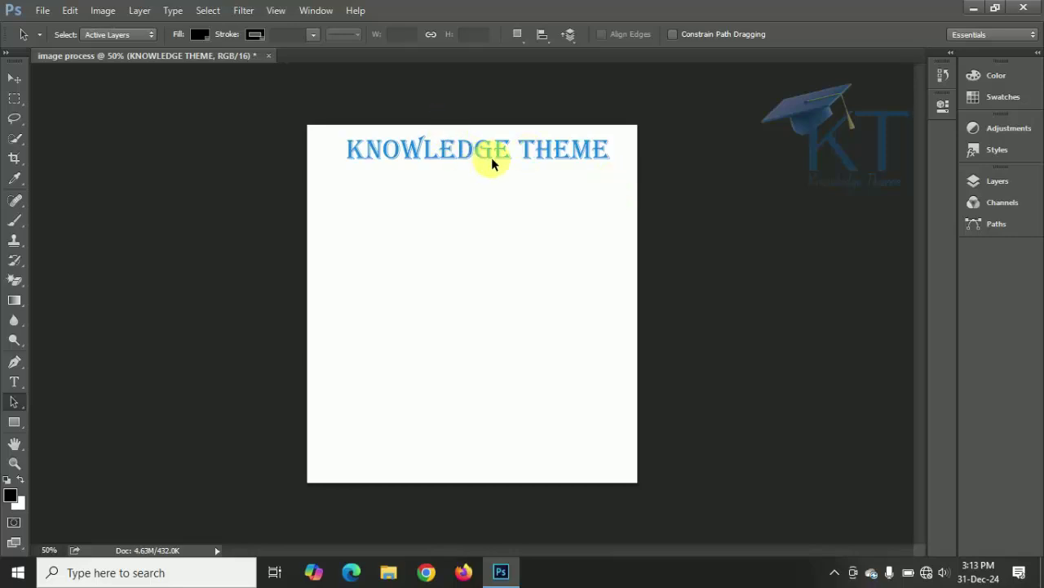
# Examine the document's layers by hiding and reshowing the Background layer and the KNOWLEDGE THEME text layer in turn.
pyautogui.click(991, 179)
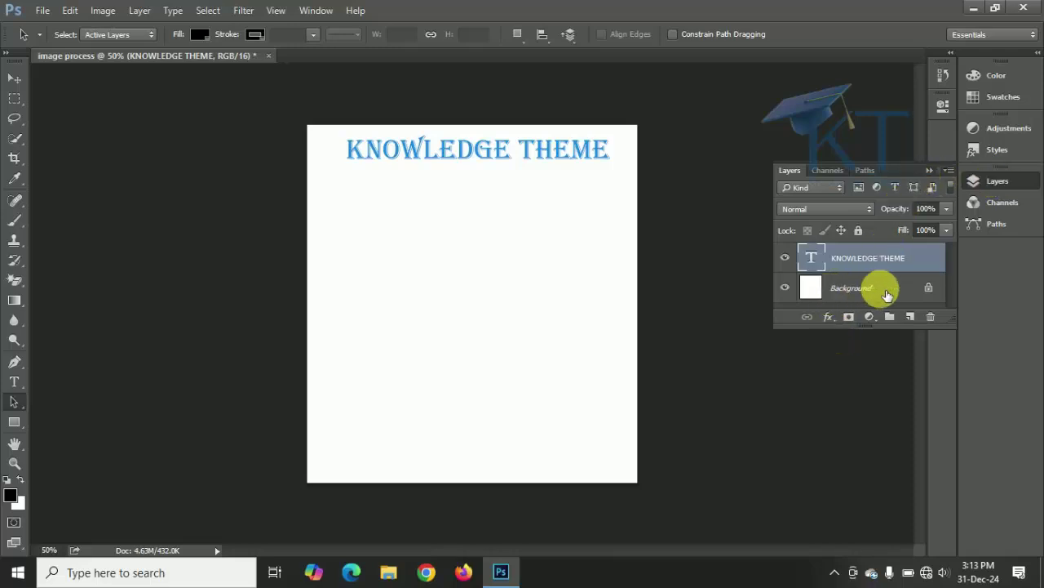
pyautogui.moveTo(895, 338); pyautogui.dragTo(904, 420)
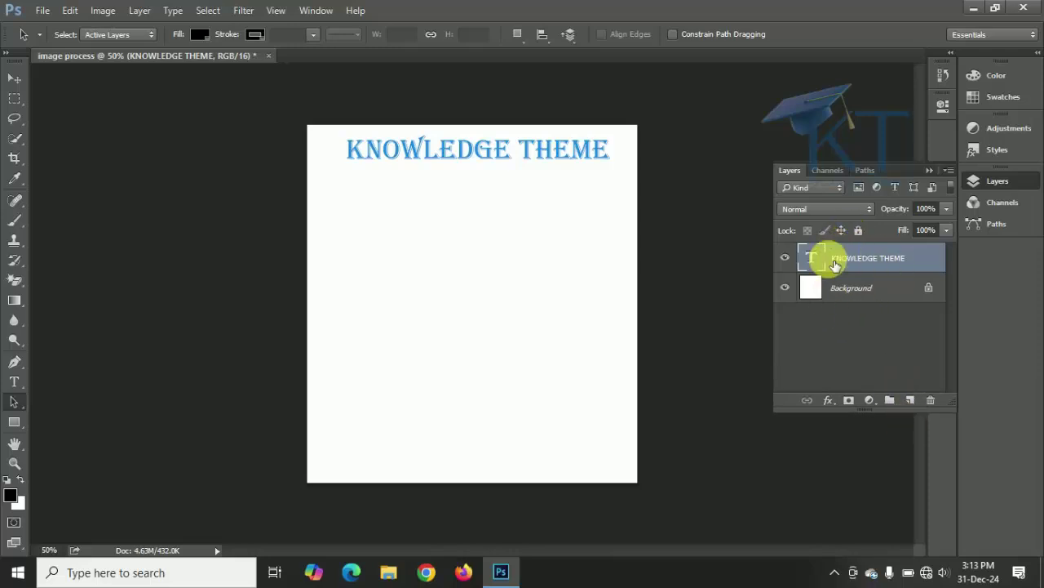
pyautogui.click(786, 288)
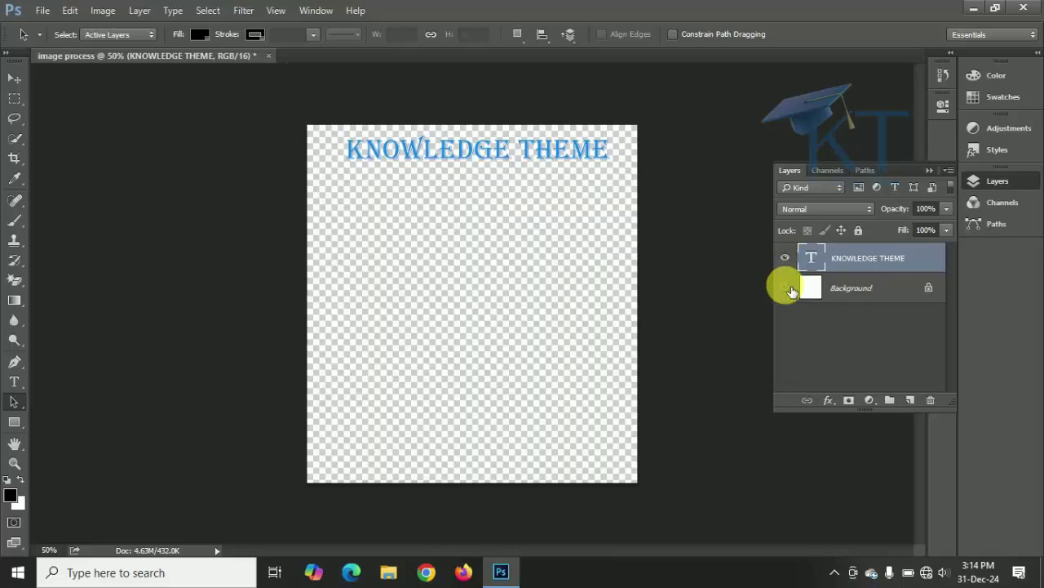
pyautogui.click(786, 288)
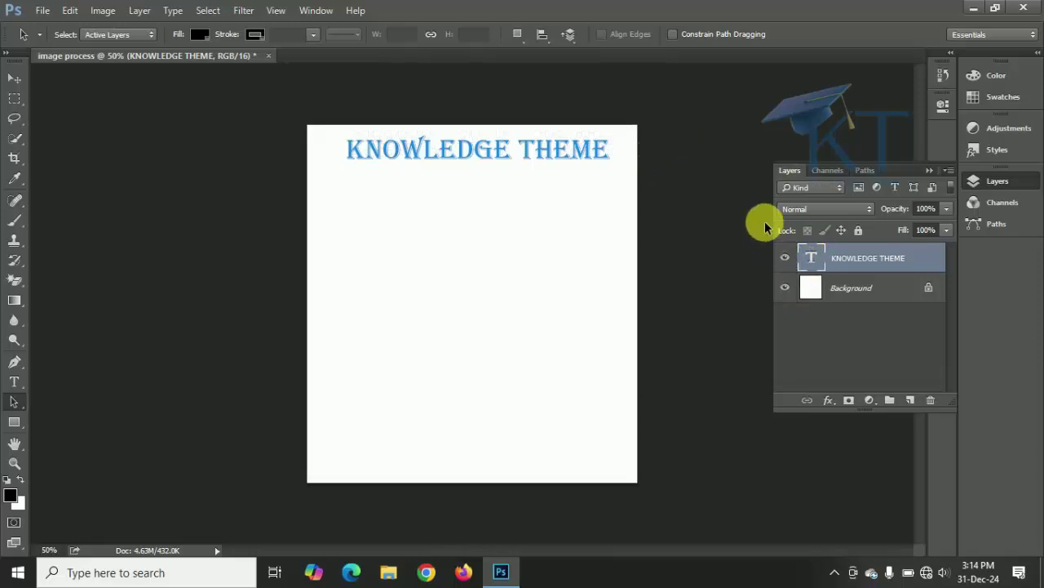
pyautogui.click(785, 259)
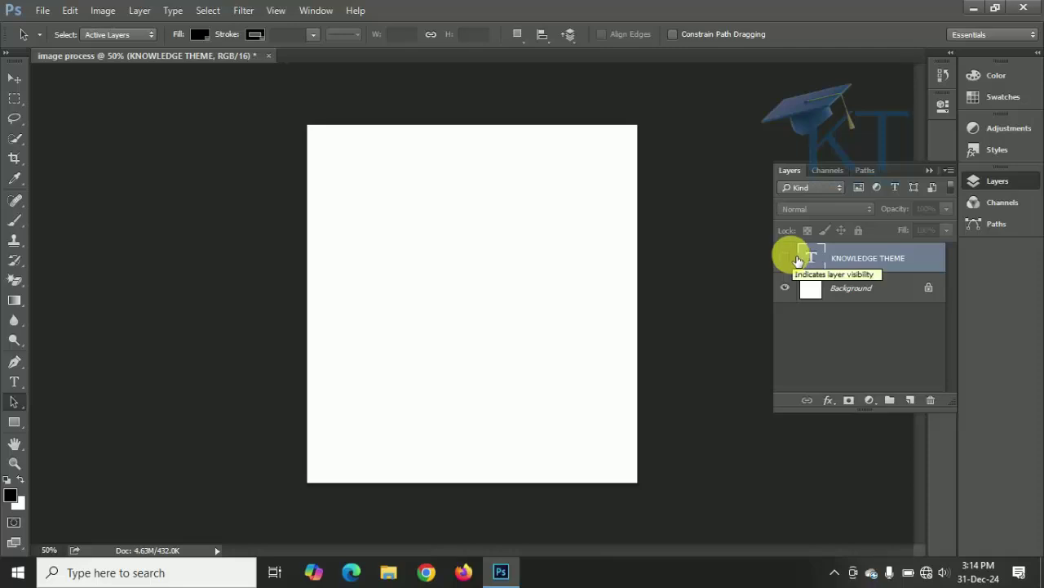
pyautogui.click(786, 258)
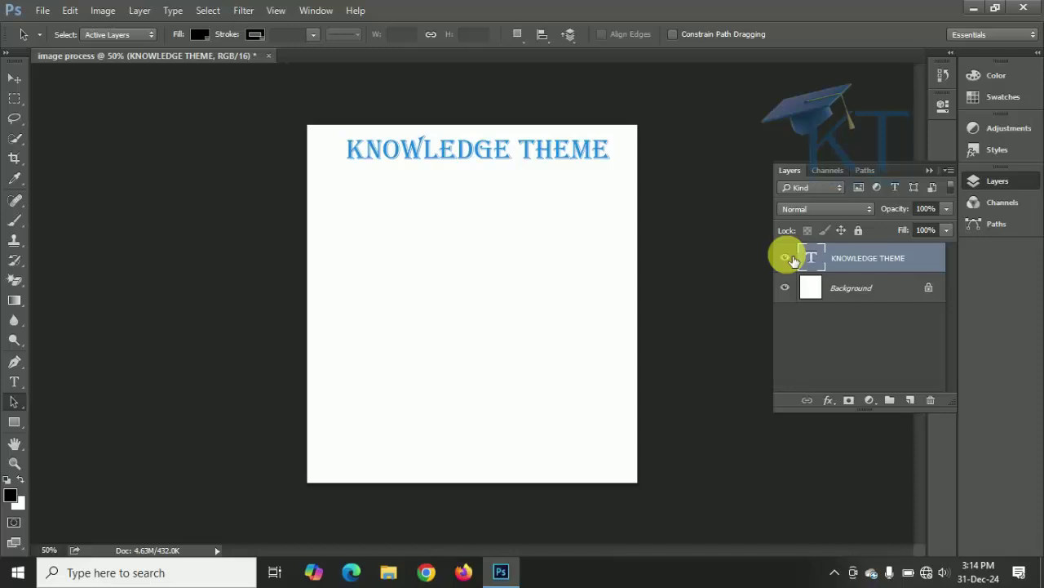
pyautogui.click(930, 170)
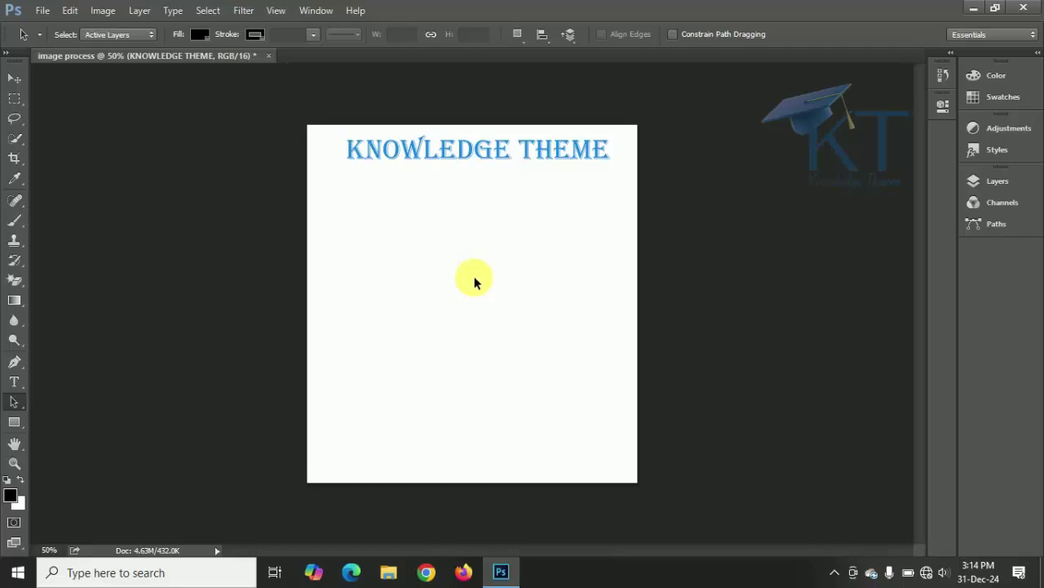
# Place the Logo 2 image from the Logo folder in File Explorer onto the Photoshop canvas below the heading.
pyautogui.click(390, 576)
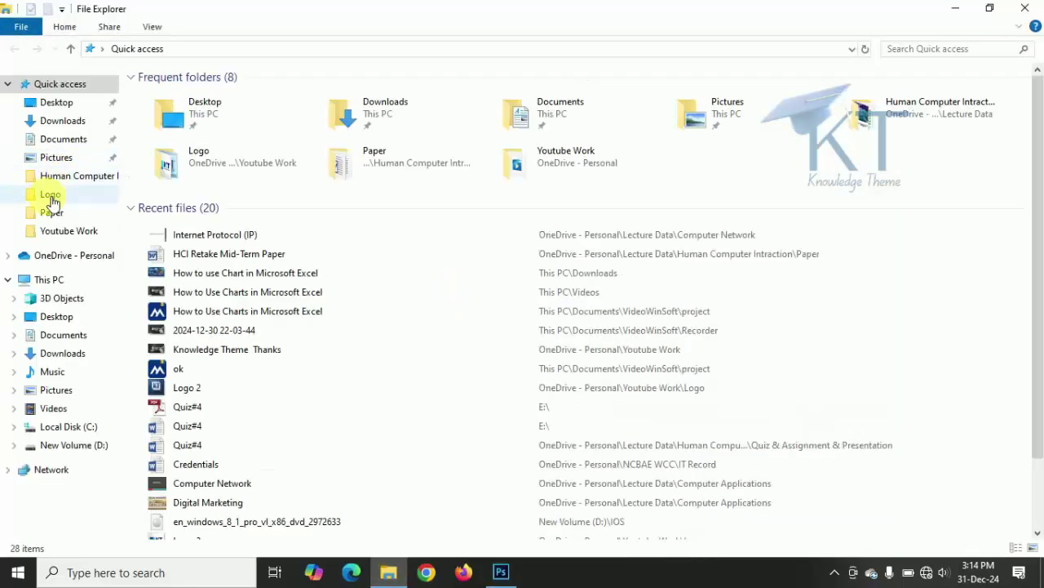
pyautogui.click(50, 197)
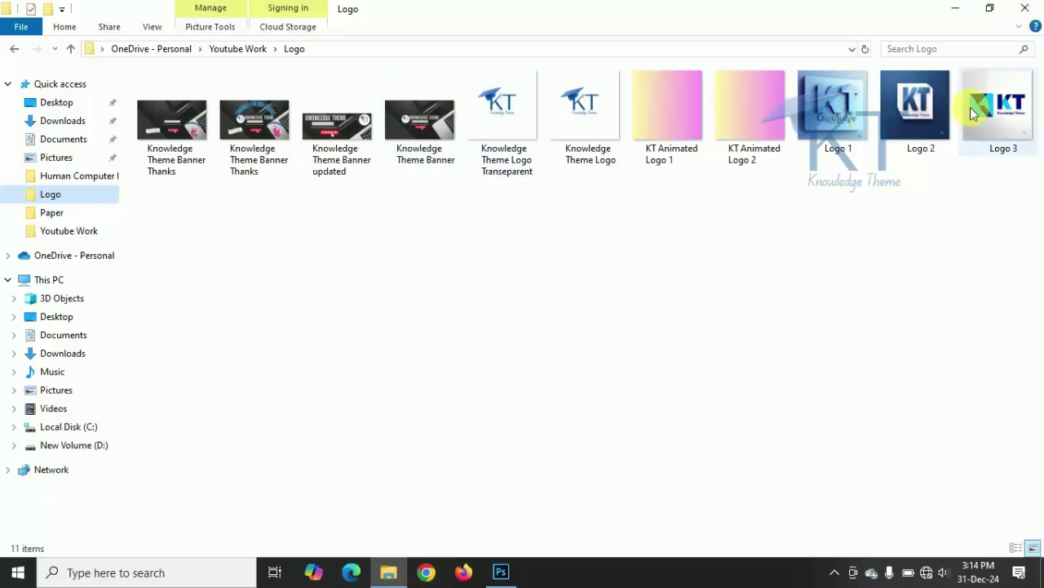
pyautogui.click(915, 115)
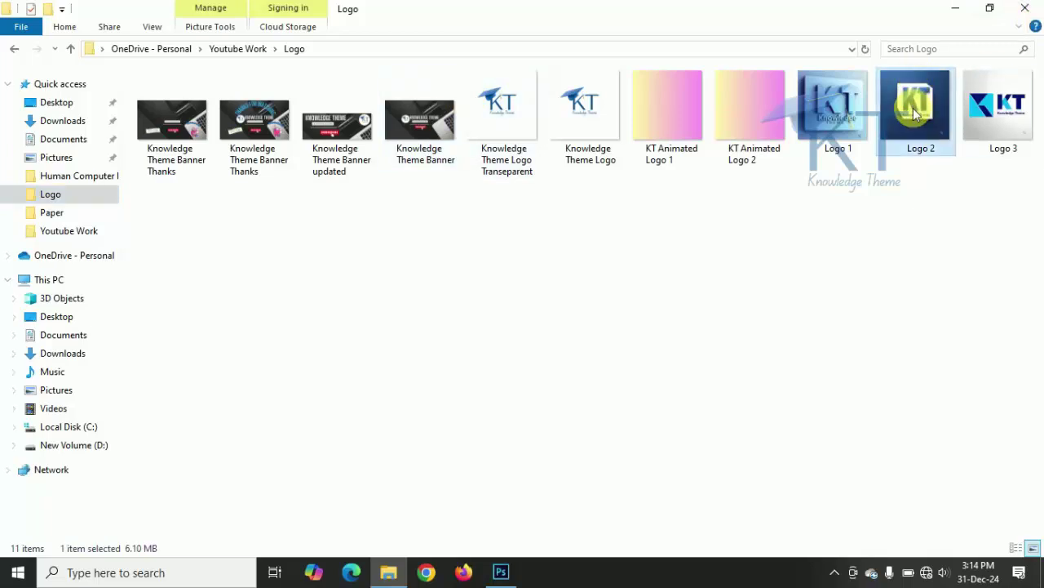
pyautogui.moveTo(915, 114); pyautogui.dragTo(474, 337)
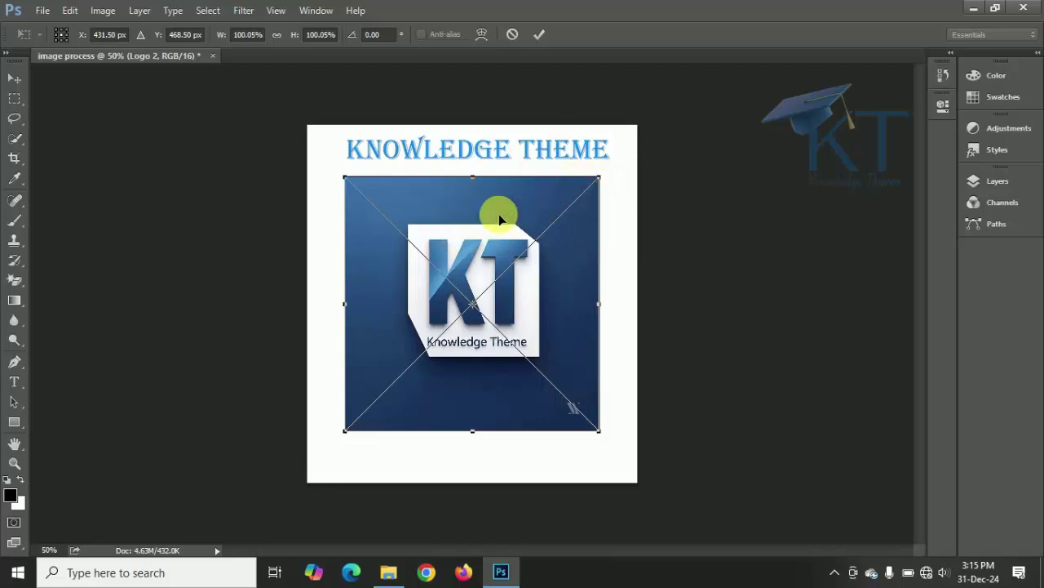
# Scale the placed Logo 2 image to about 88% width and 89% height, centre it under the heading, and commit the placement.
pyautogui.moveTo(607, 181); pyautogui.dragTo(568, 209)
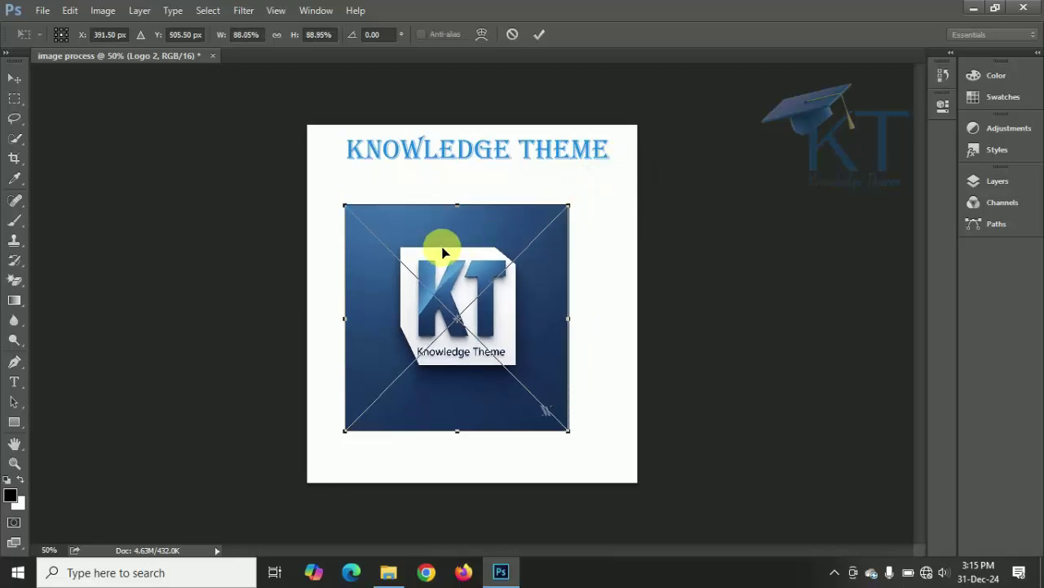
pyautogui.moveTo(438, 250); pyautogui.dragTo(468, 231)
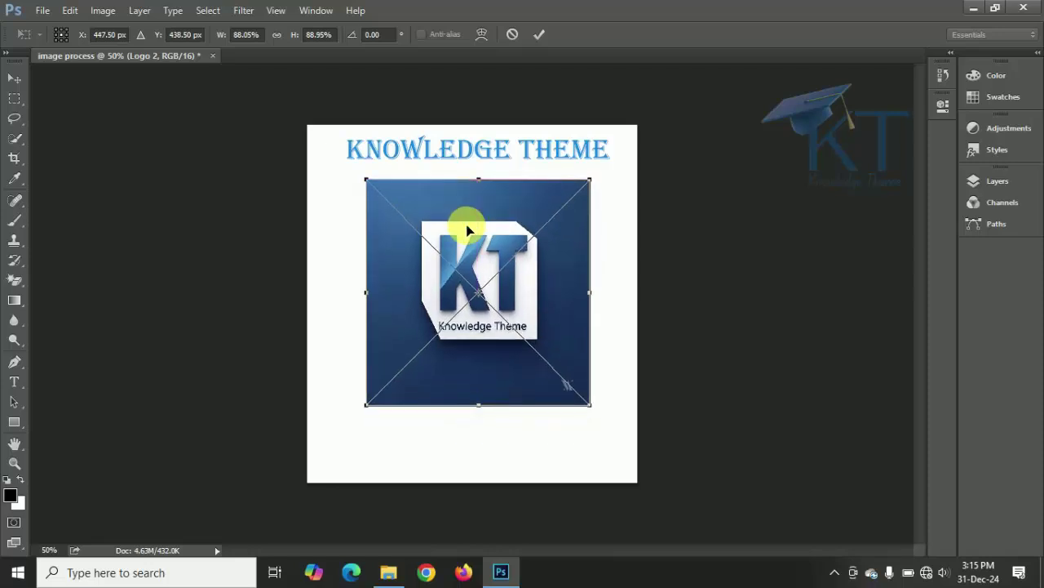
pyautogui.press('Return')
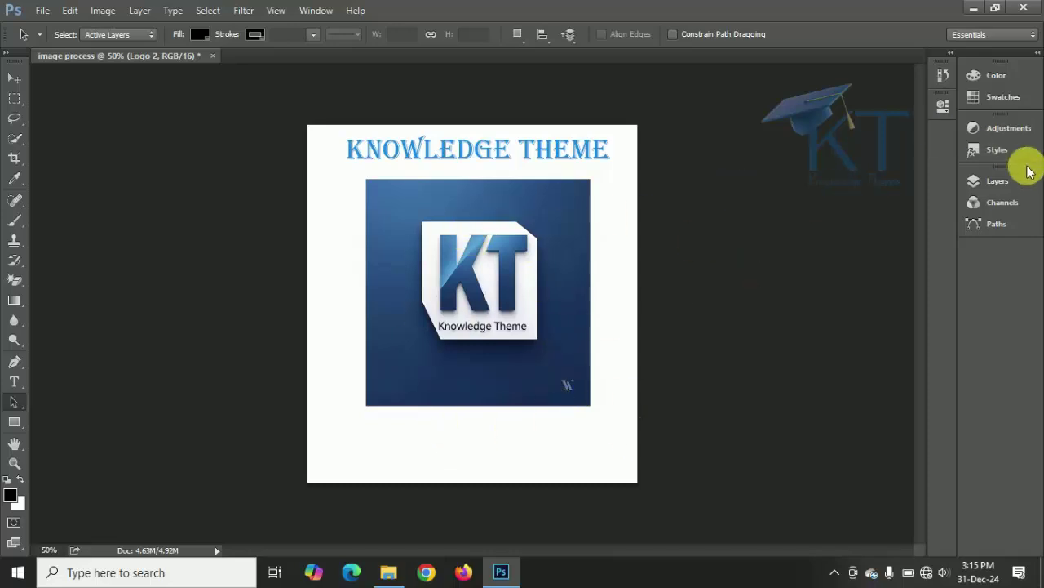
# Transform the KNOWLEDGE THEME text layer: move it beneath the logo image and stretch it to about 109% width and 101% height.
pyautogui.click(1000, 182)
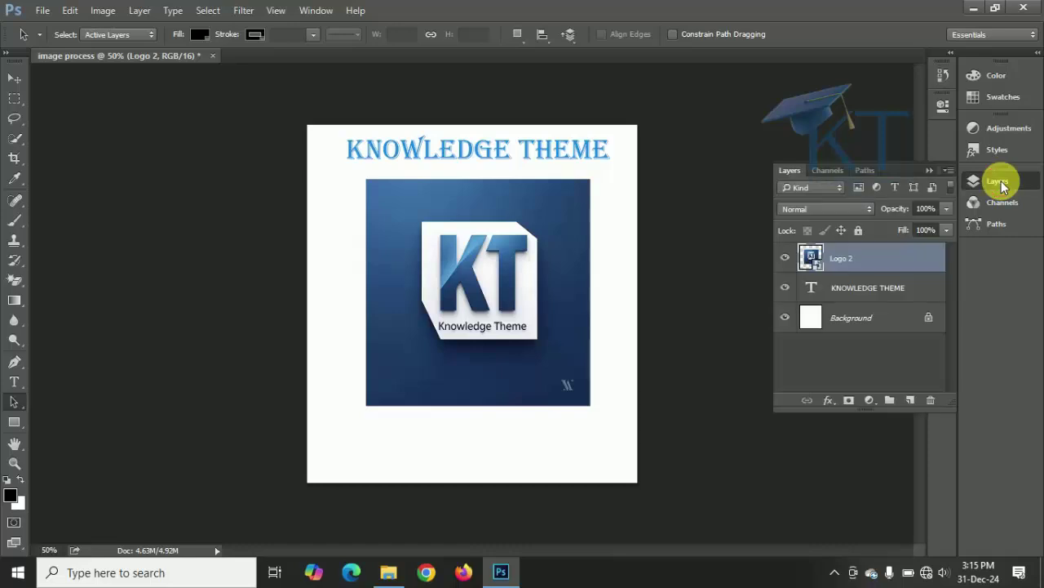
pyautogui.click(853, 292)
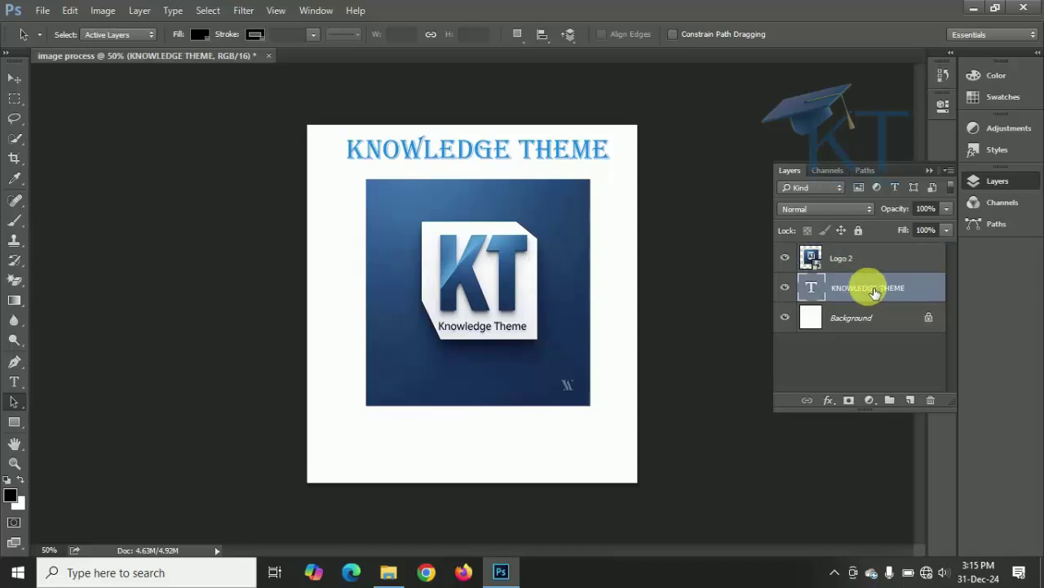
pyautogui.hotkey('ctrl', 't')
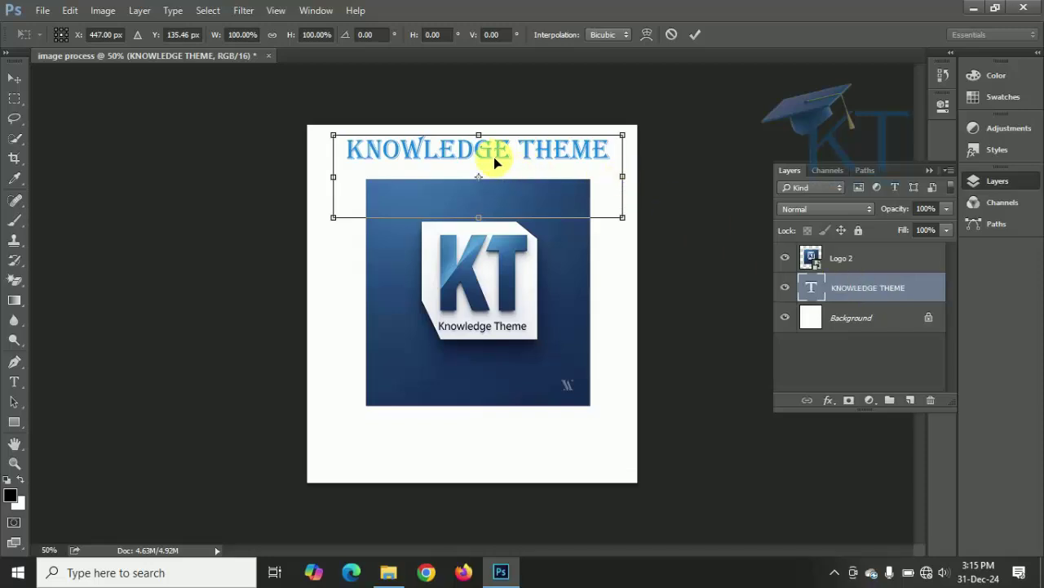
pyautogui.moveTo(479, 158); pyautogui.dragTo(483, 438)
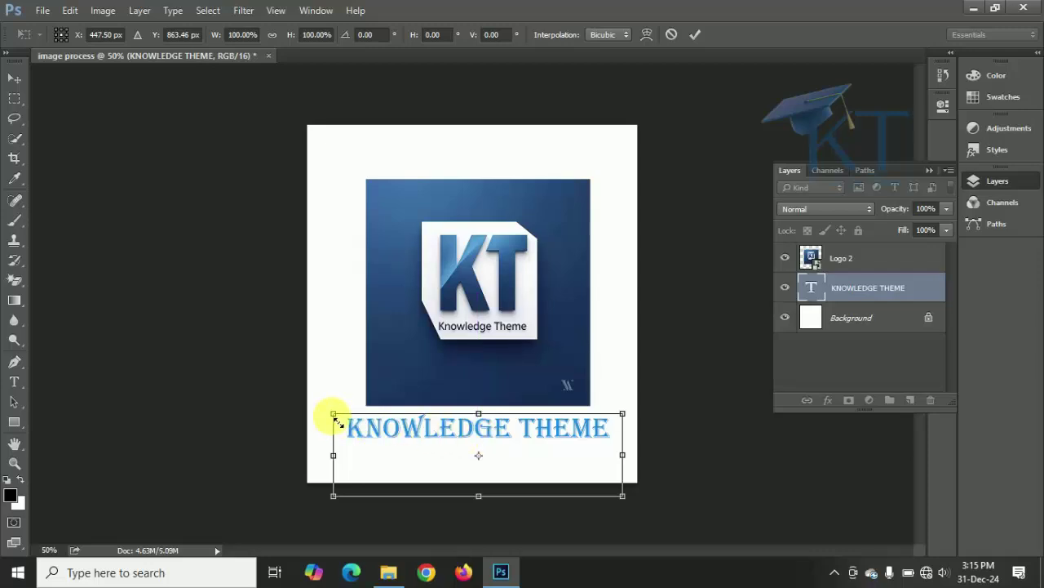
pyautogui.moveTo(334, 415); pyautogui.dragTo(310, 416)
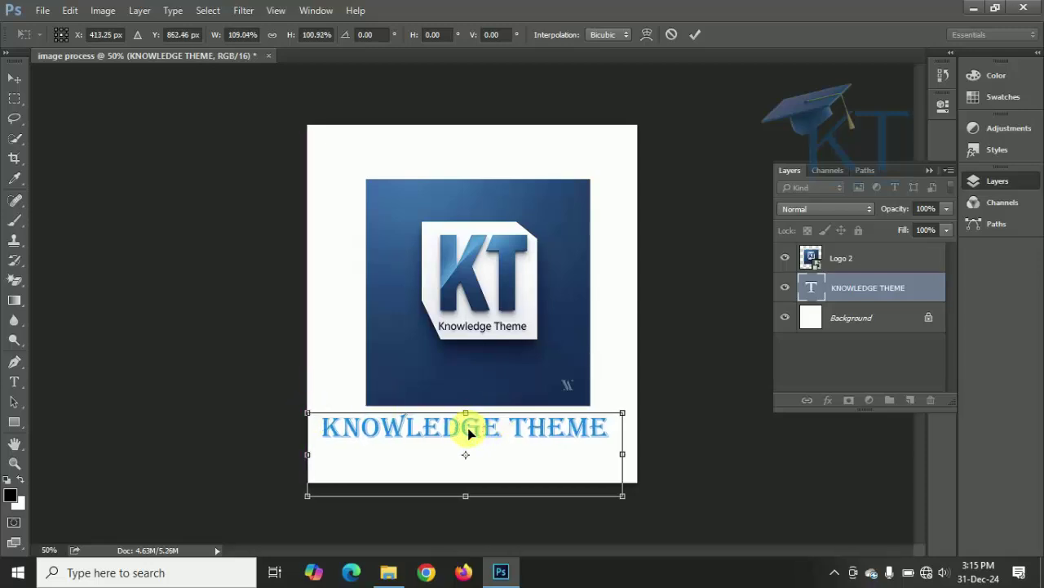
pyautogui.moveTo(467, 428); pyautogui.dragTo(483, 428)
pyautogui.press('a')
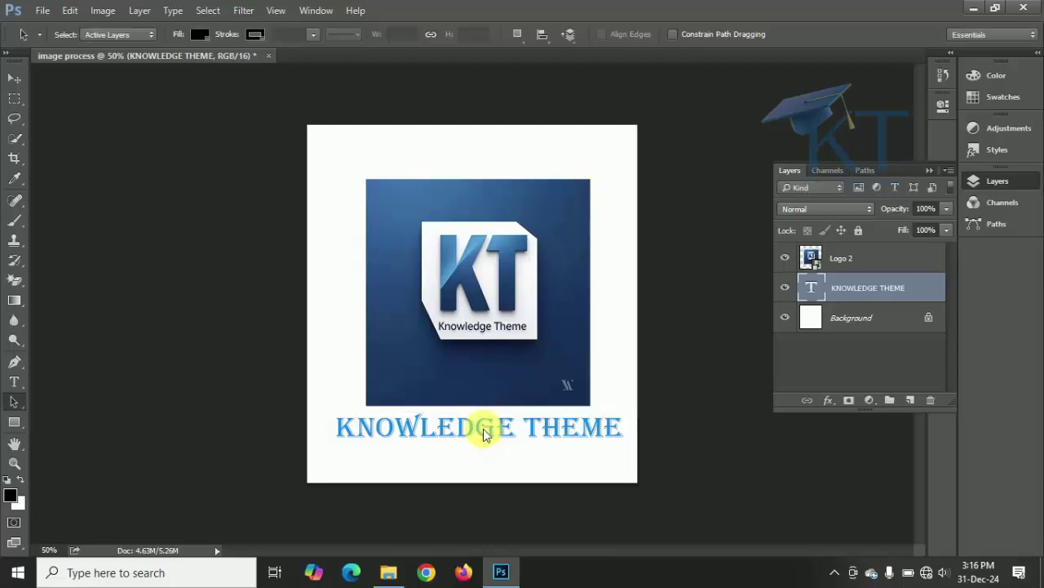
pyautogui.click(931, 172)
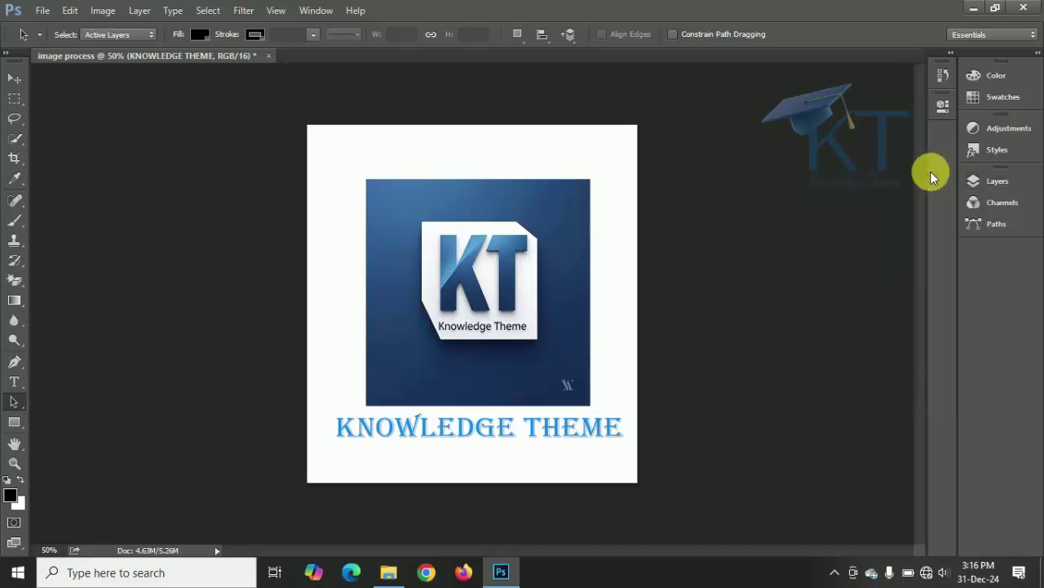
pyautogui.click(974, 180)
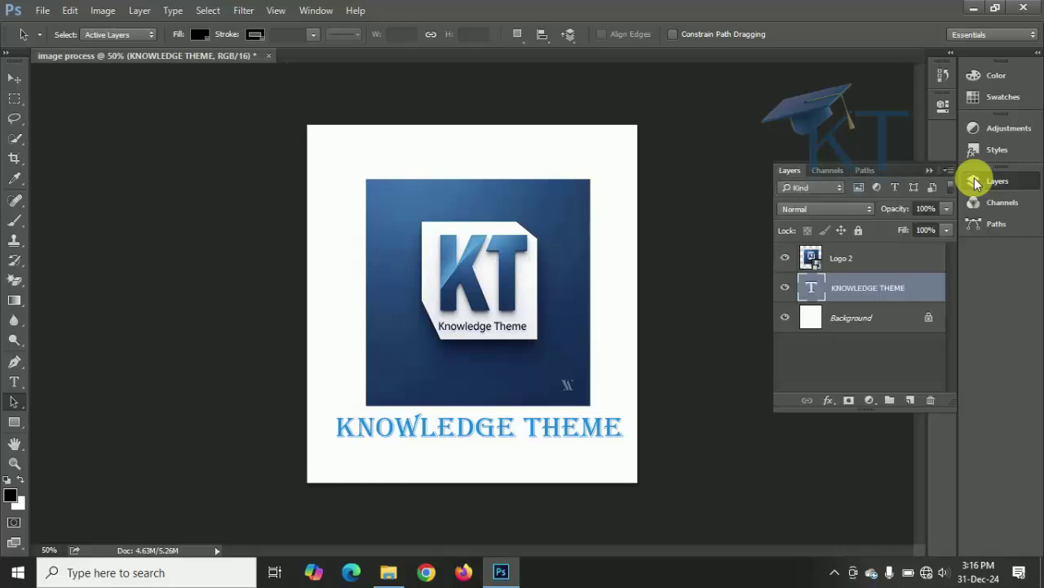
# Transform the Logo 2 layer: move it higher above the text and enlarge it to about 99% width and 100% height.
pyautogui.click(837, 259)
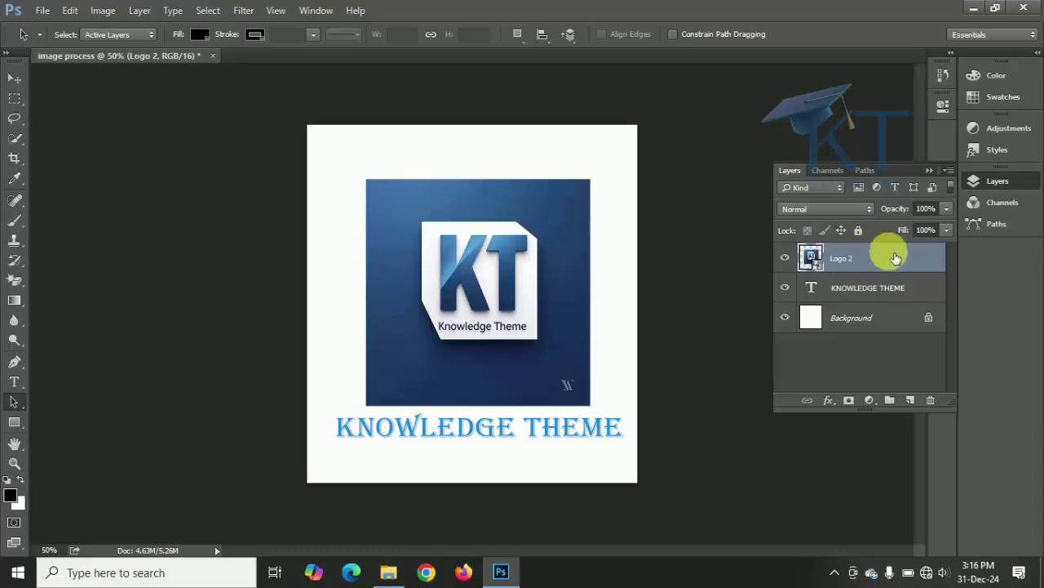
pyautogui.hotkey('ctrl', 't')
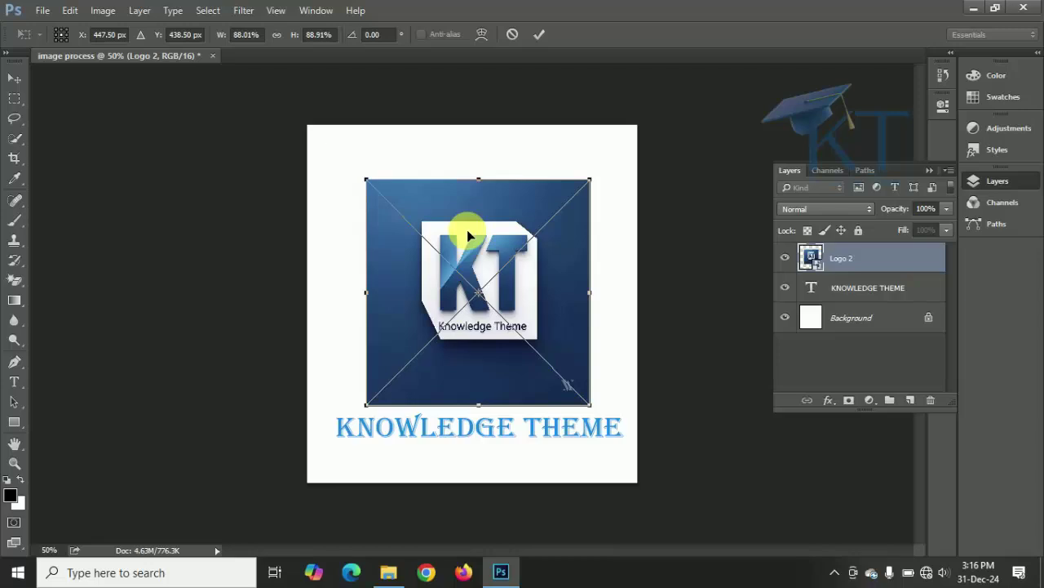
pyautogui.moveTo(467, 229); pyautogui.dragTo(462, 209)
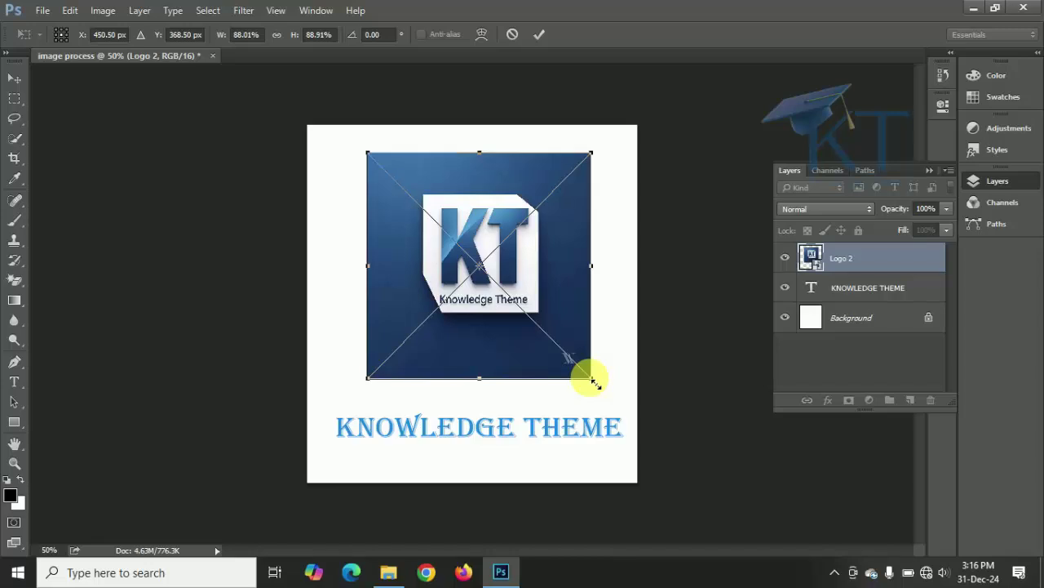
pyautogui.moveTo(593, 381); pyautogui.dragTo(616, 399)
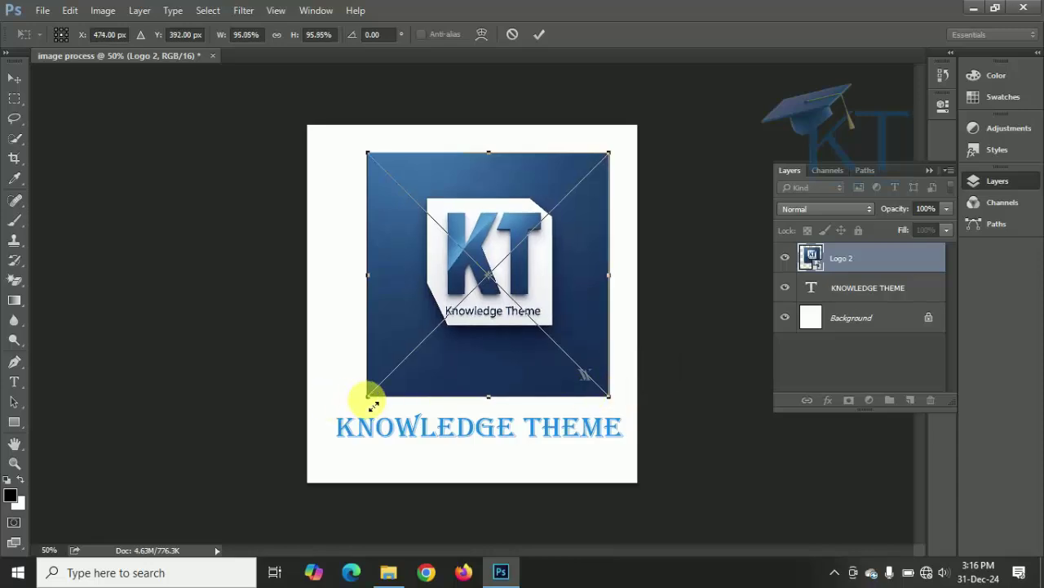
pyautogui.moveTo(371, 401); pyautogui.dragTo(364, 413)
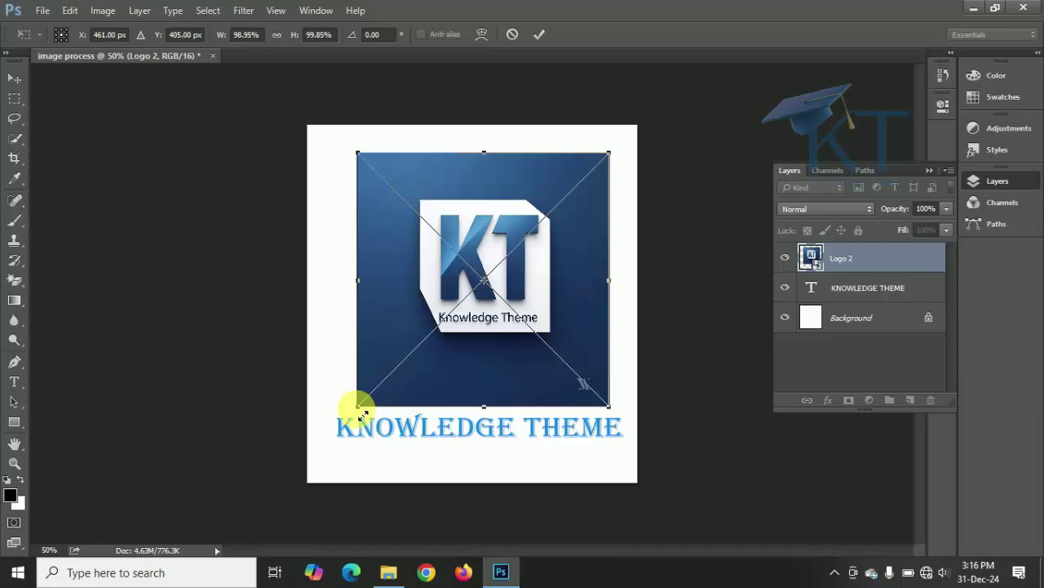
pyautogui.press('Return')
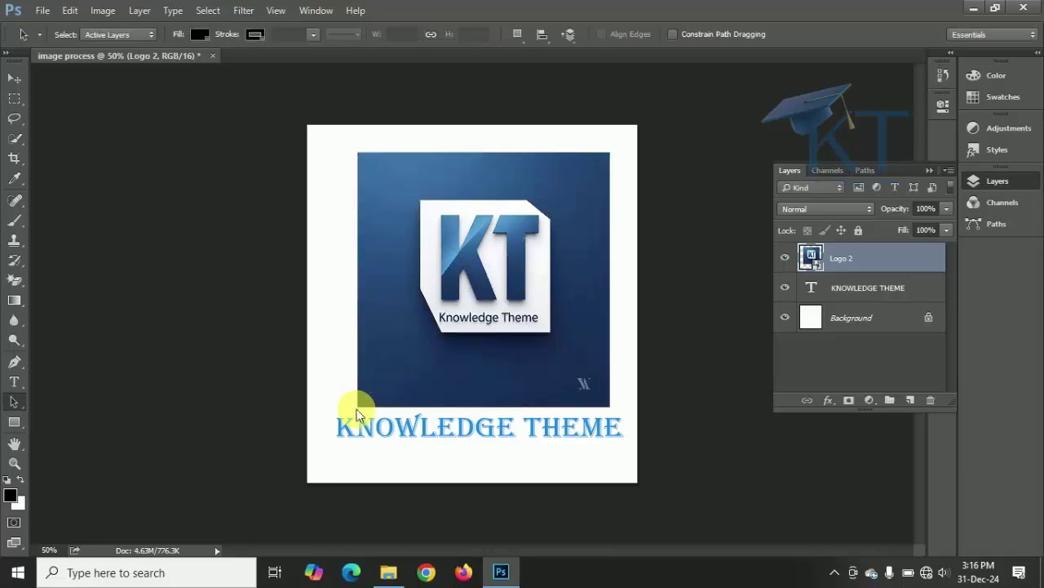
pyautogui.click(930, 170)
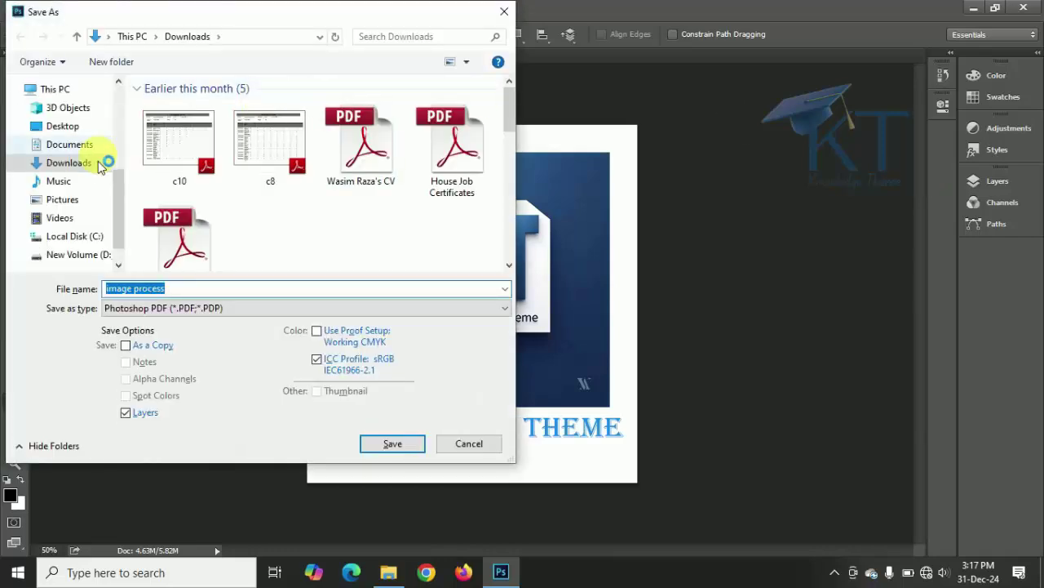
pyautogui.click(65, 147)
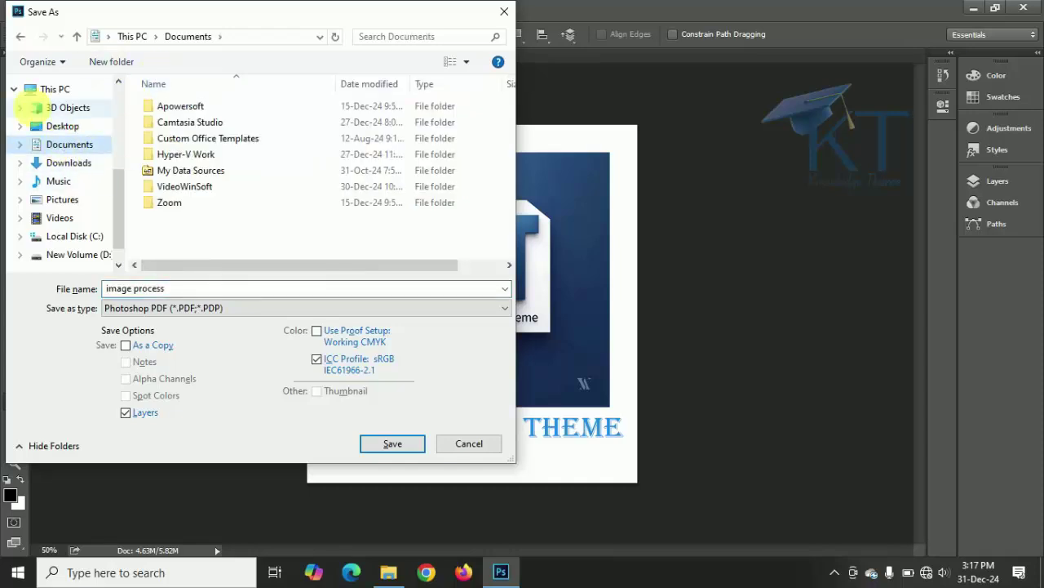
pyautogui.click(78, 132)
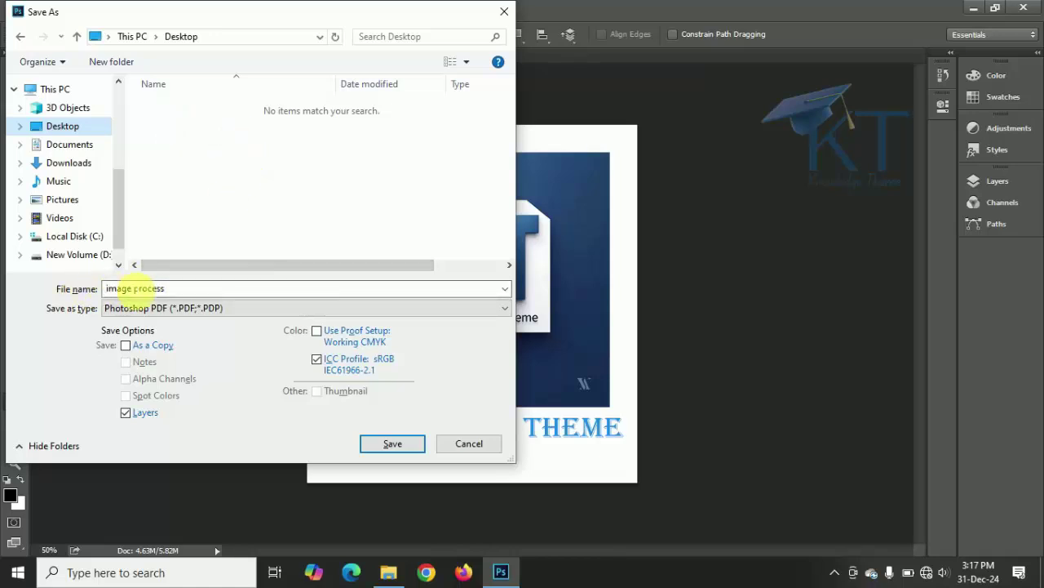
pyautogui.click(168, 288)
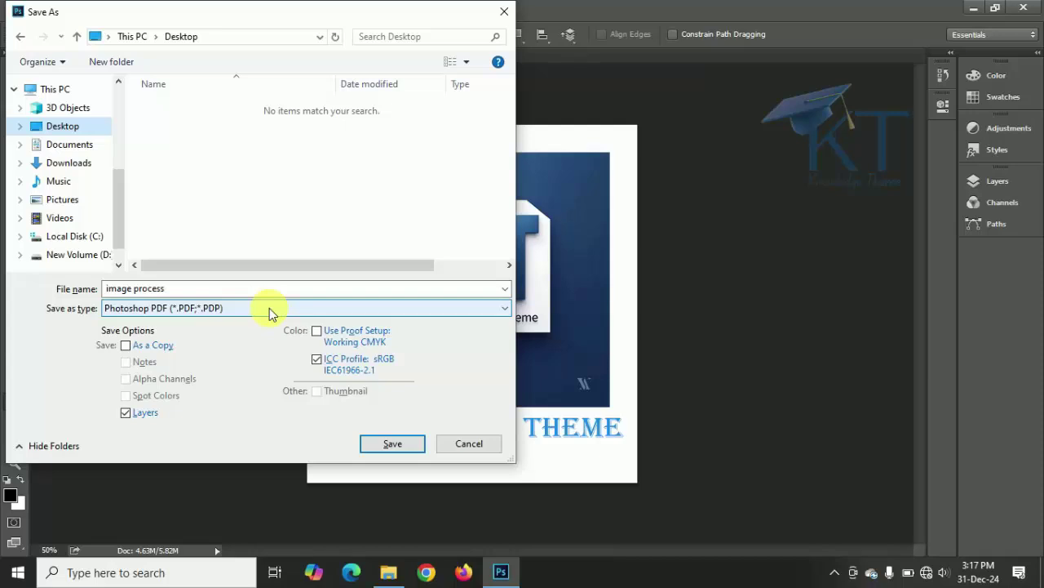
pyautogui.click(409, 447)
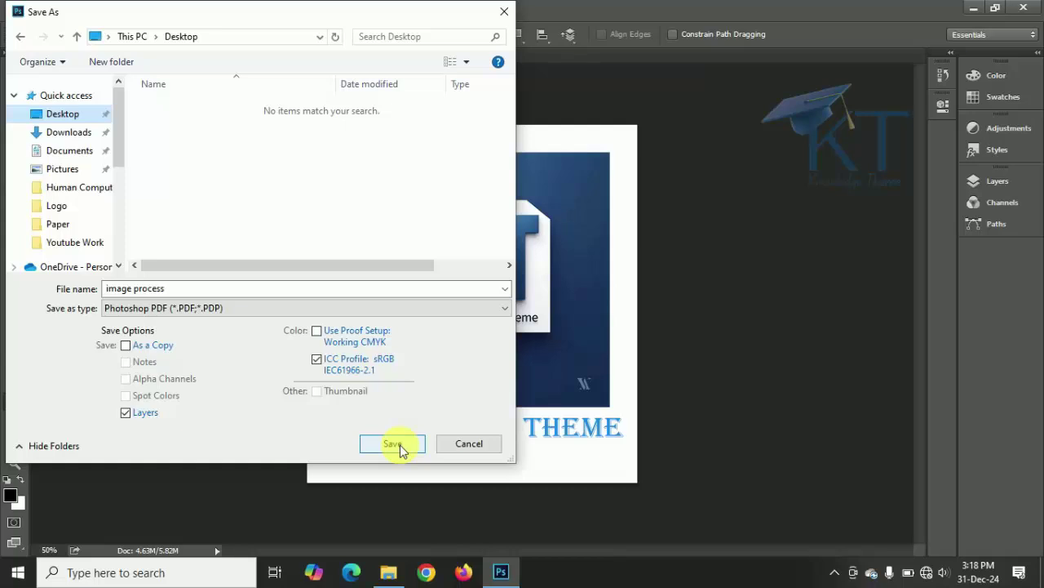
pyautogui.click(400, 445)
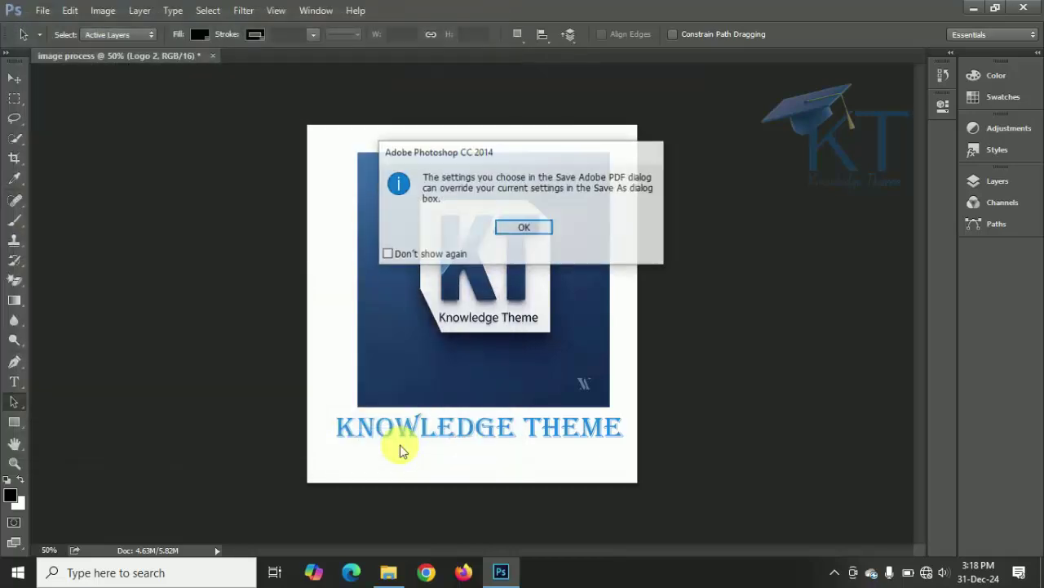
pyautogui.click(530, 228)
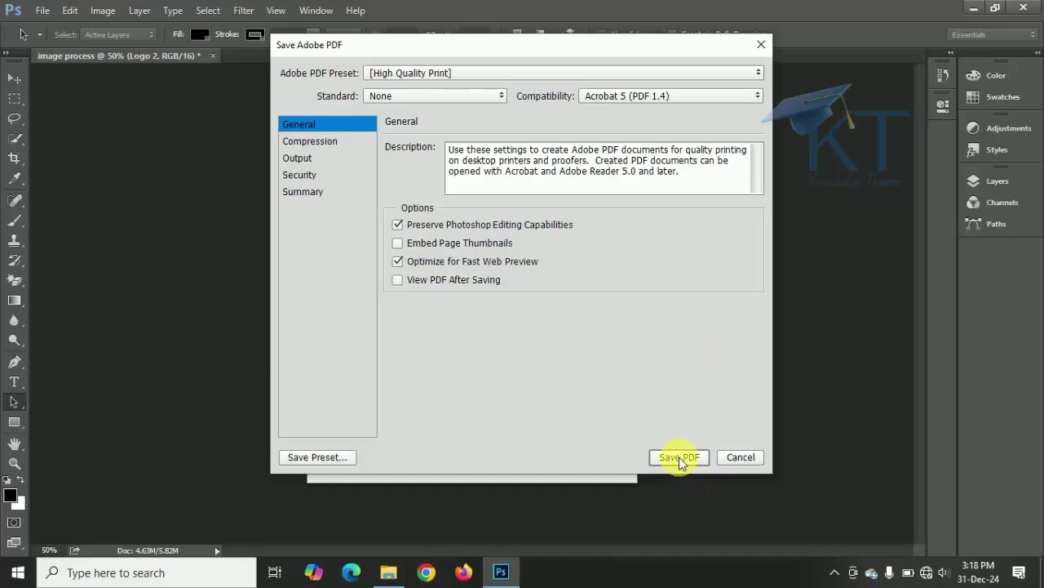
pyautogui.click(738, 458)
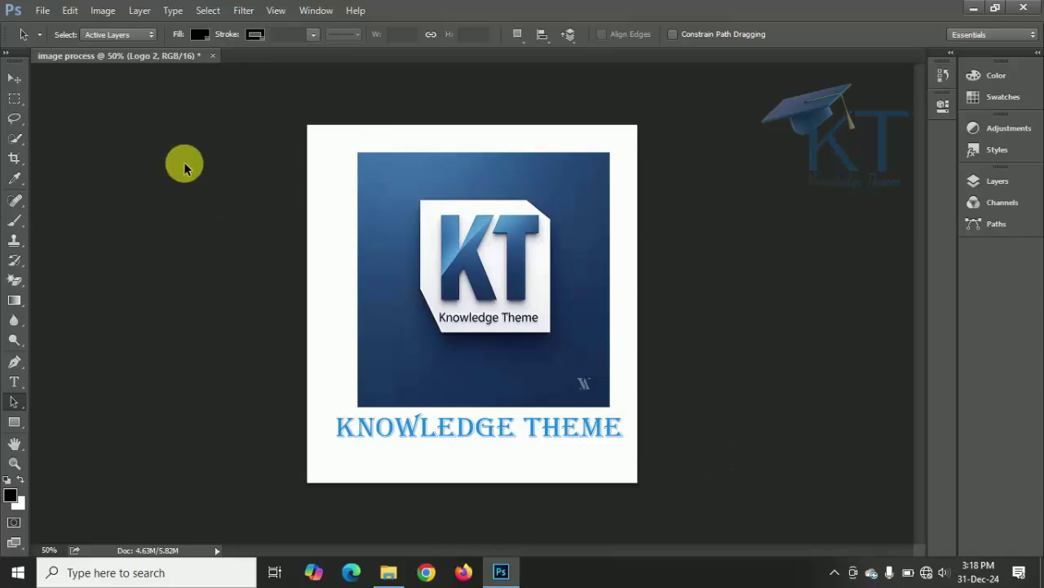
# Save the document to the Desktop as a JPEG named image process, with quality 10 (Maximum) and the Baseline ("Standard") format.
pyautogui.click(43, 11)
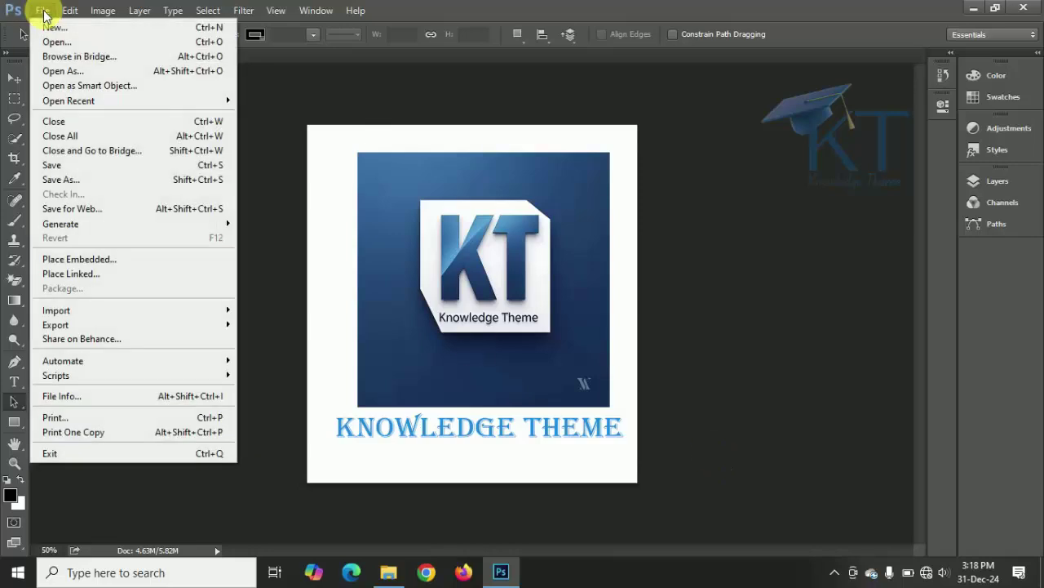
pyautogui.click(86, 180)
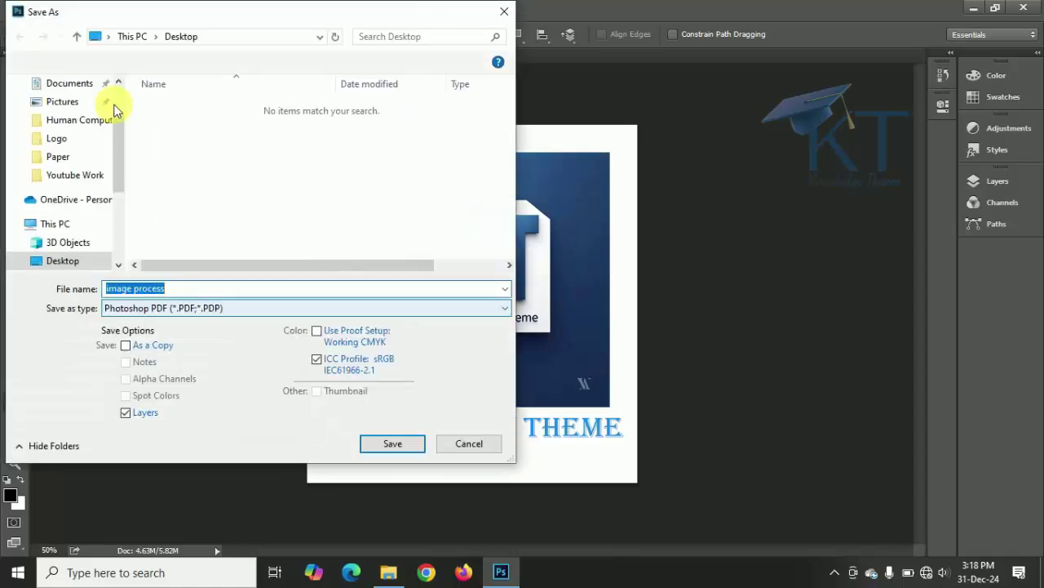
pyautogui.click(72, 260)
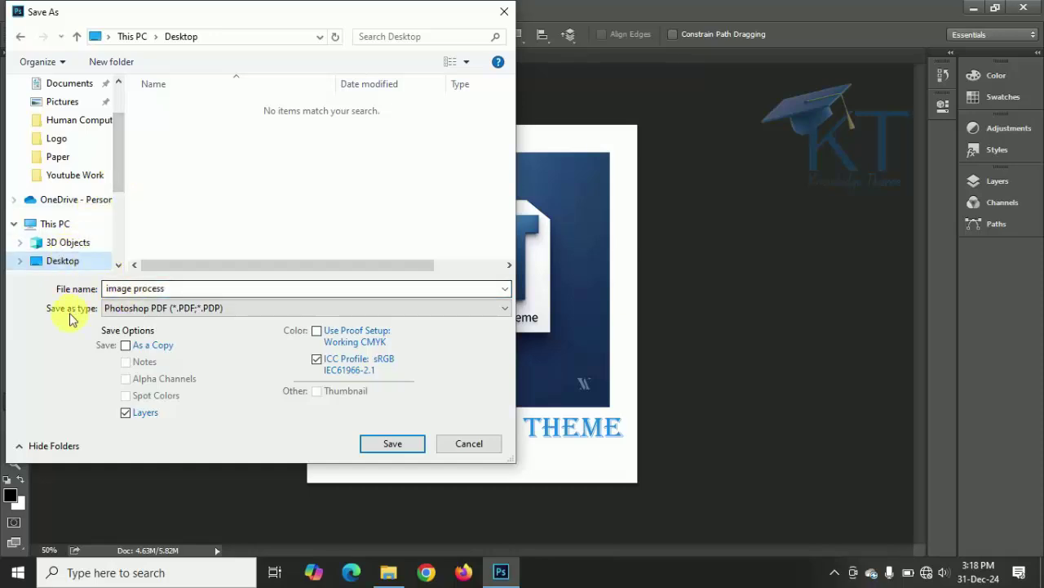
pyautogui.click(284, 310)
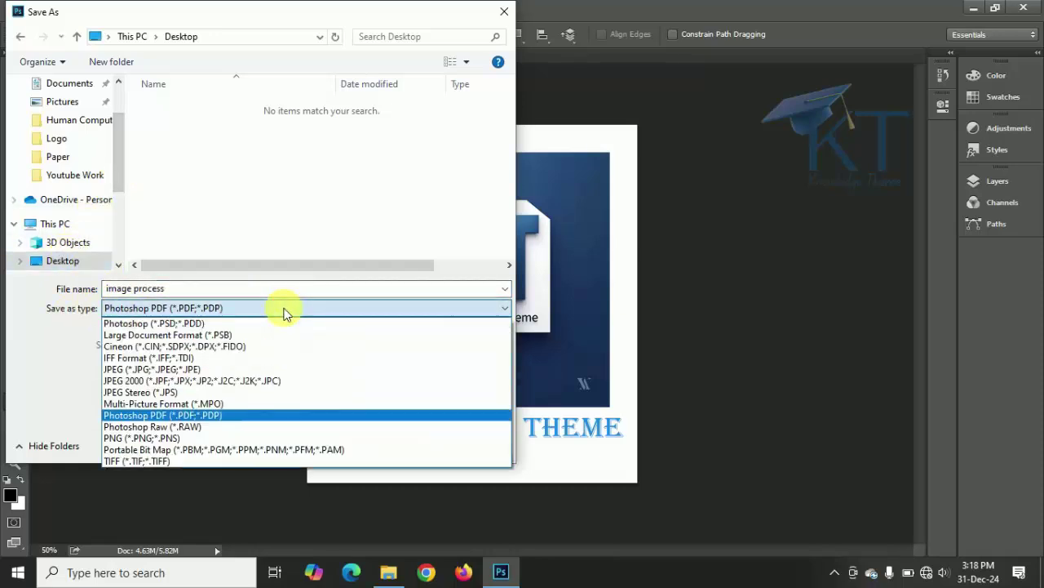
pyautogui.click(124, 371)
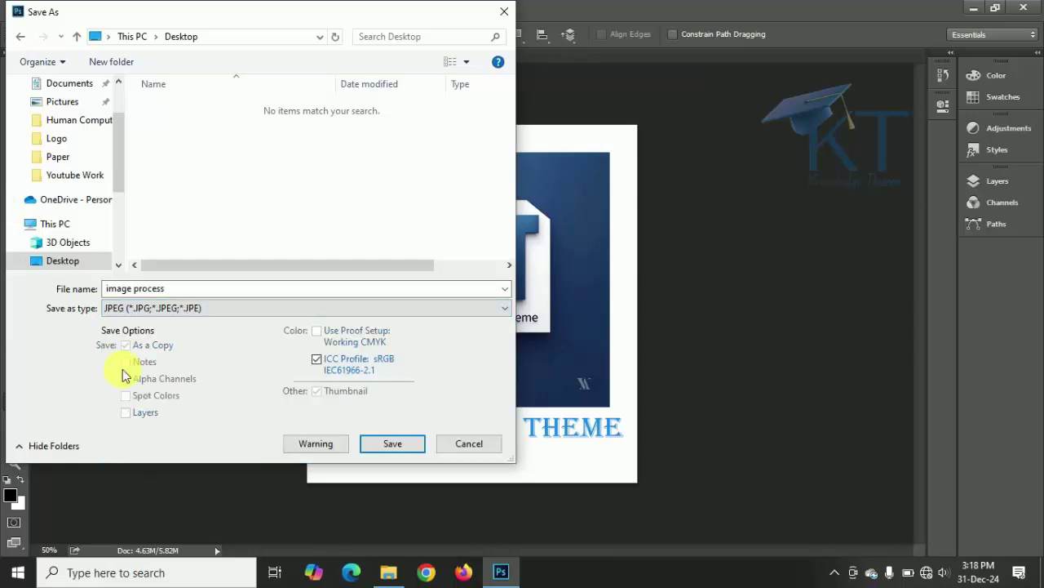
pyautogui.click(395, 446)
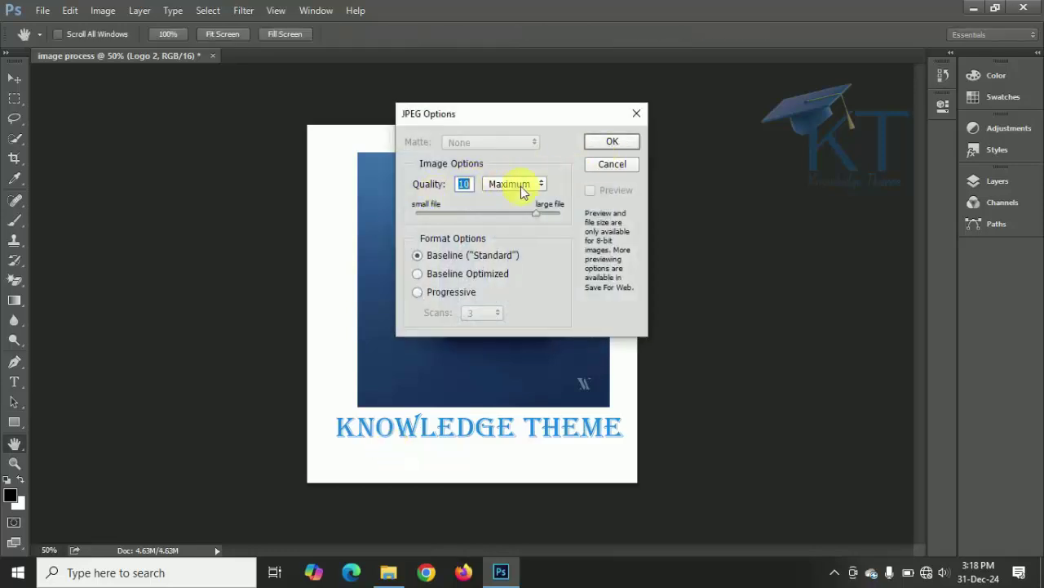
pyautogui.click(606, 145)
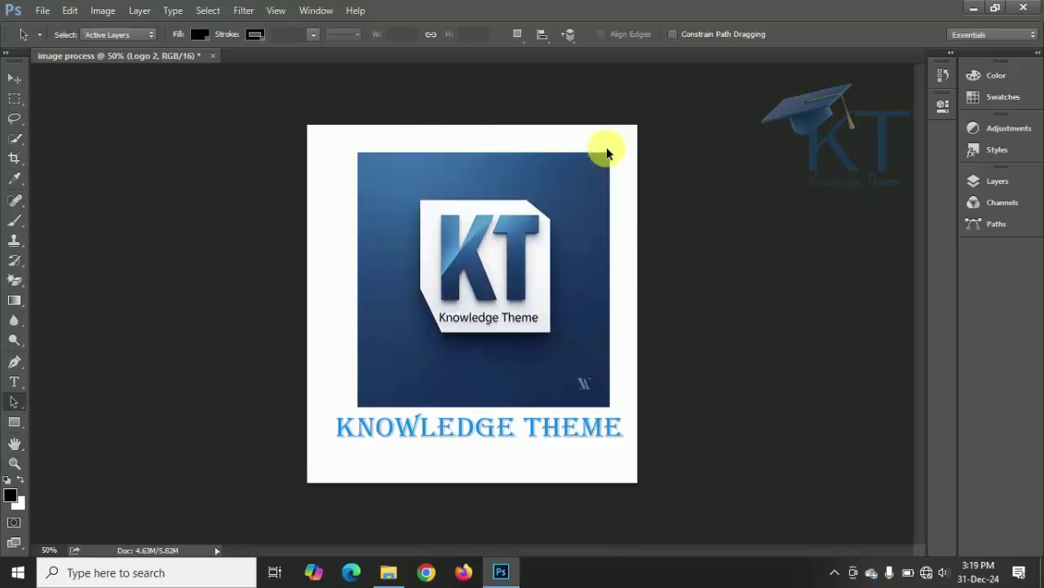
# Open the exported image process picture from the desktop, examine it in a maximized viewer, and close the viewer.
pyautogui.click(973, 10)
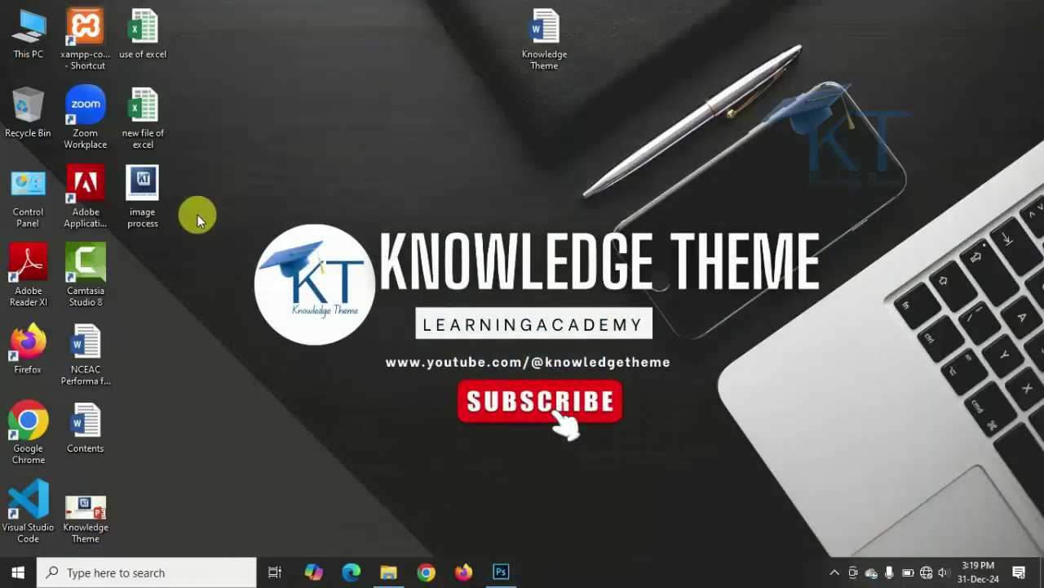
pyautogui.click(149, 185)
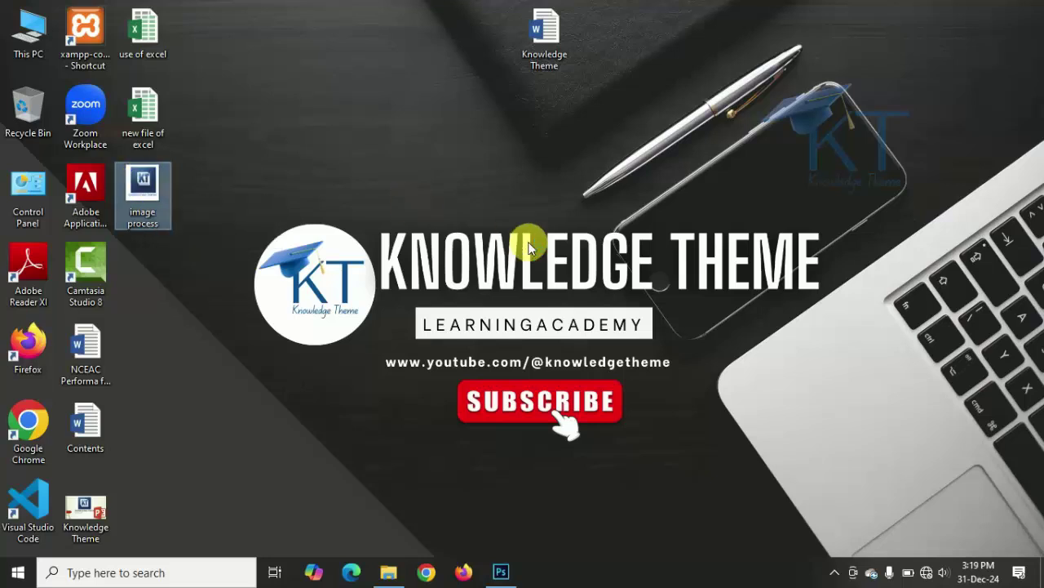
pyautogui.press('Return')
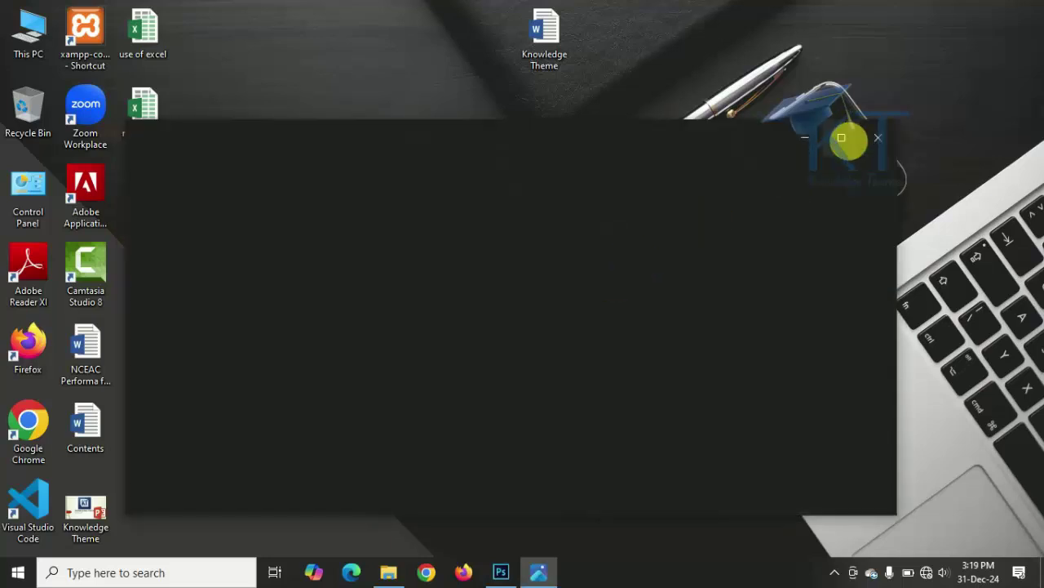
pyautogui.click(842, 139)
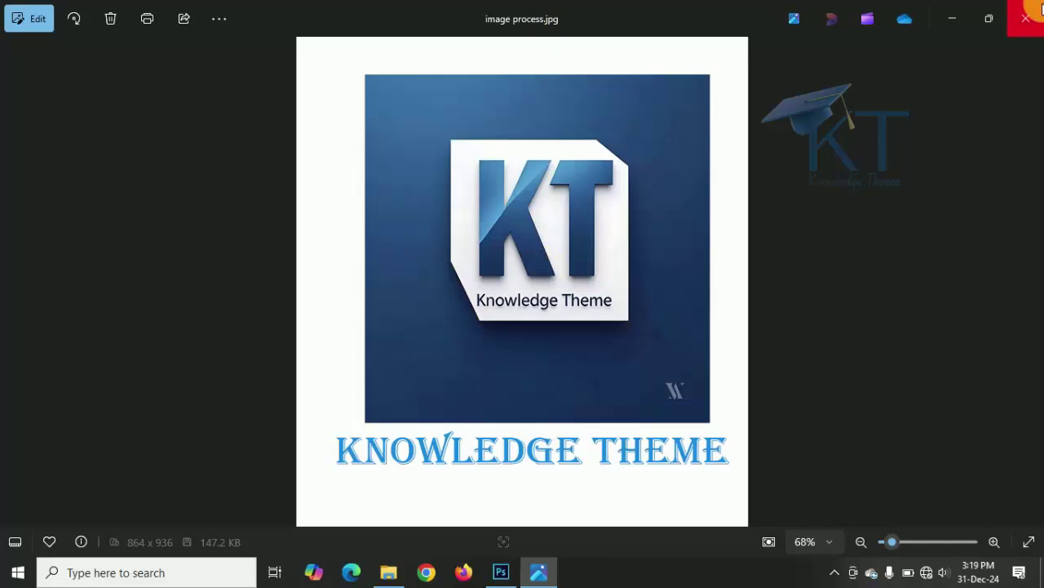
pyautogui.click(1037, 11)
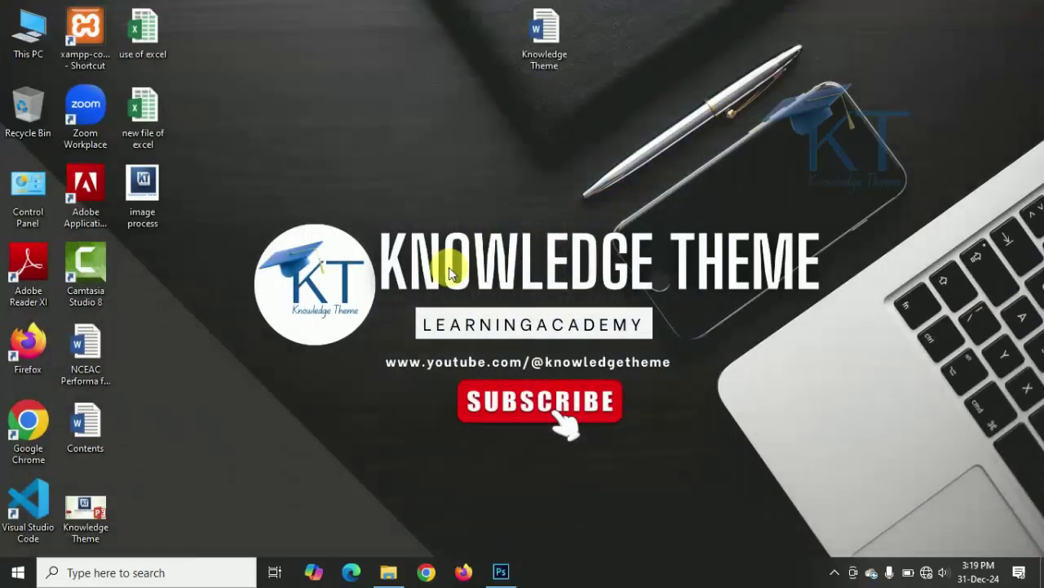
# Refresh the desktop and switch back to Photoshop.
pyautogui.rightClick(356, 143)
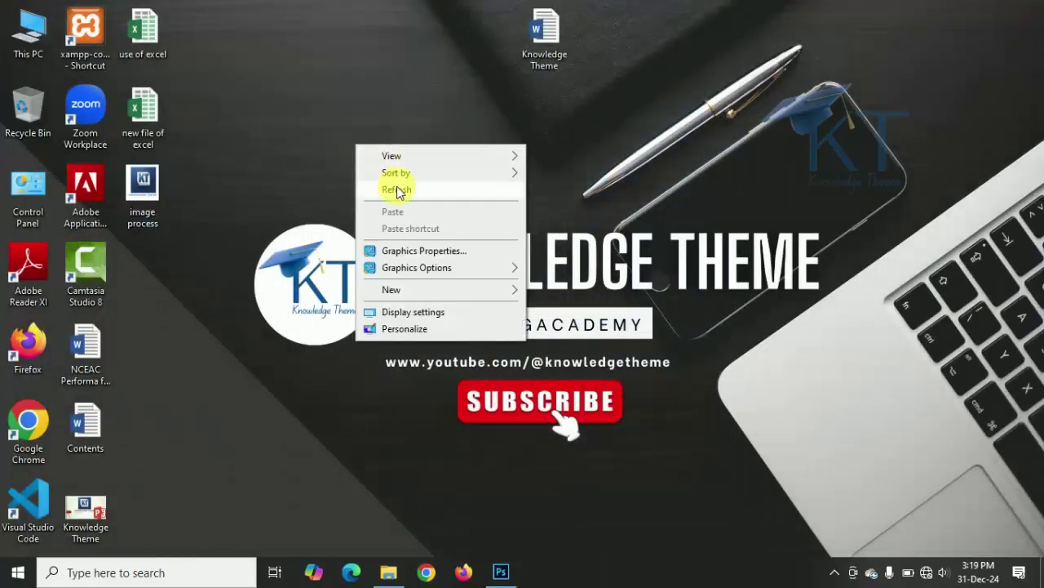
pyautogui.click(398, 191)
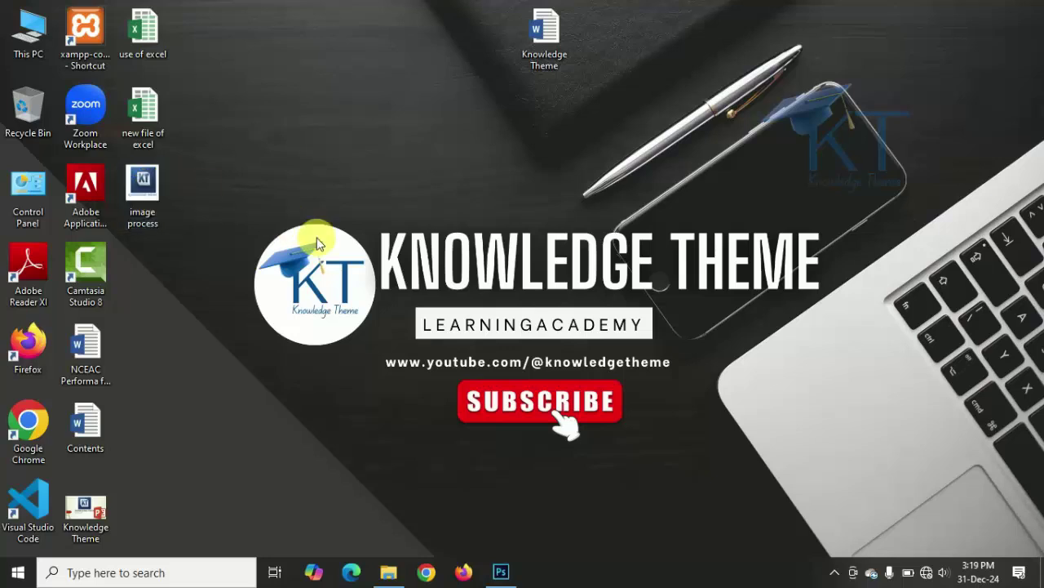
pyautogui.click(503, 570)
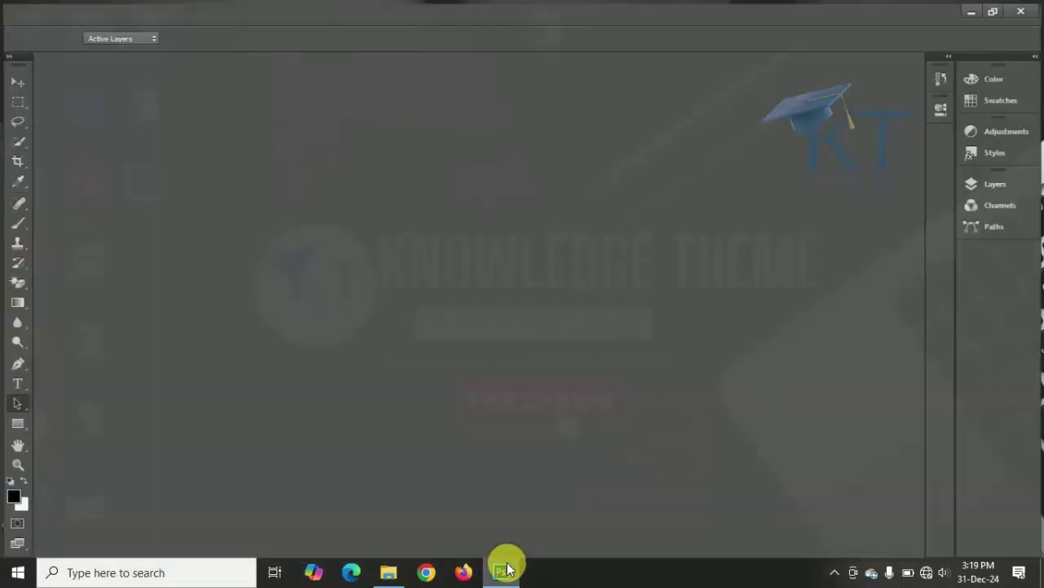